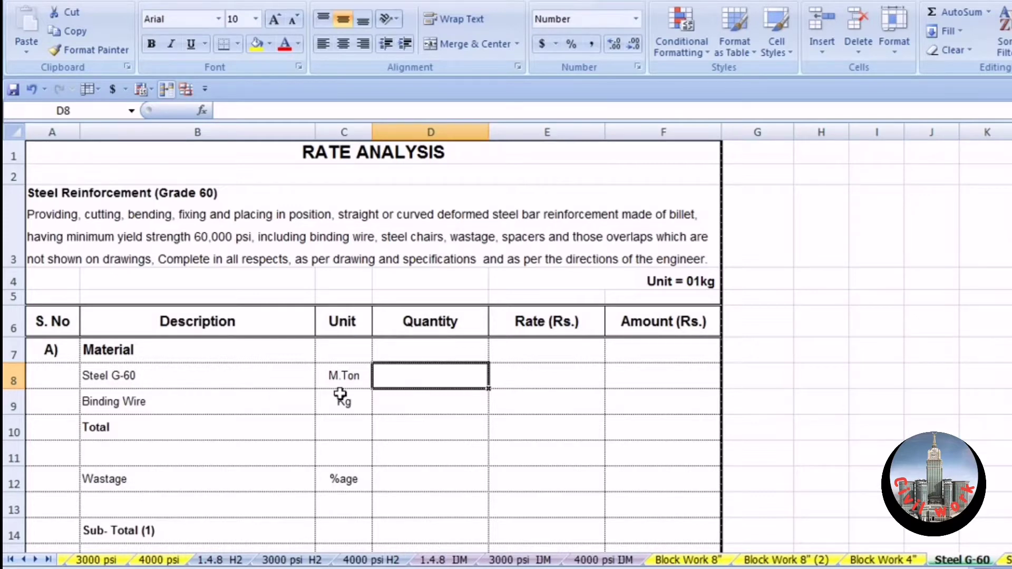
- Enter a quantity of 1 and a rate of 110000 for Steel G-60 in row 8
click(424, 377)
text(1)
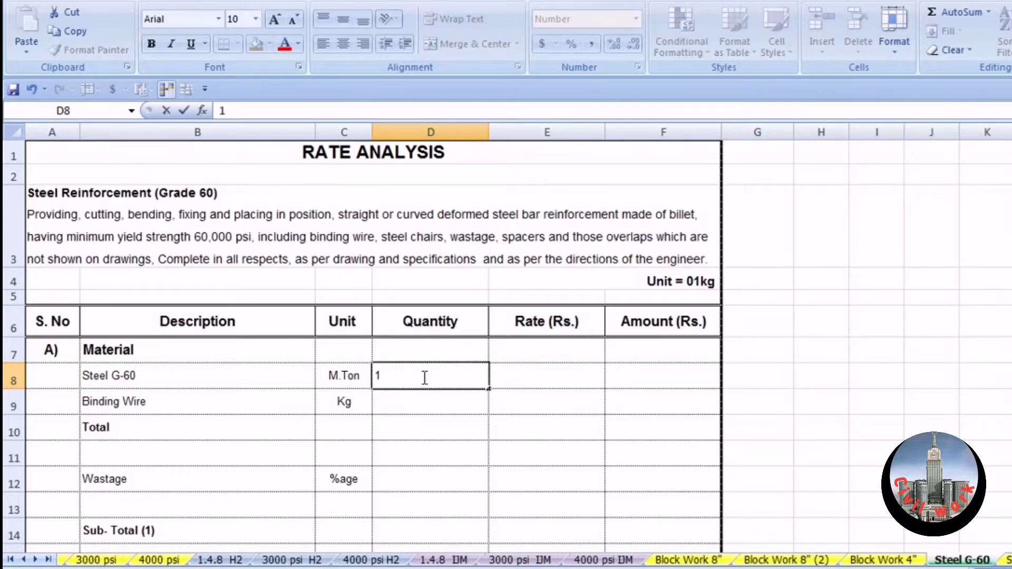
click(494, 379)
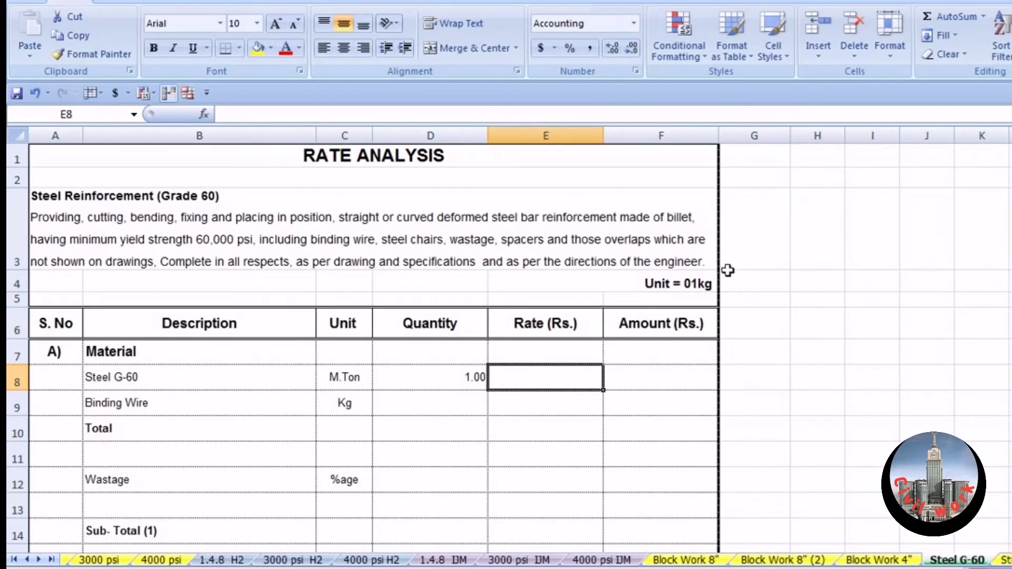
double_click(533, 381)
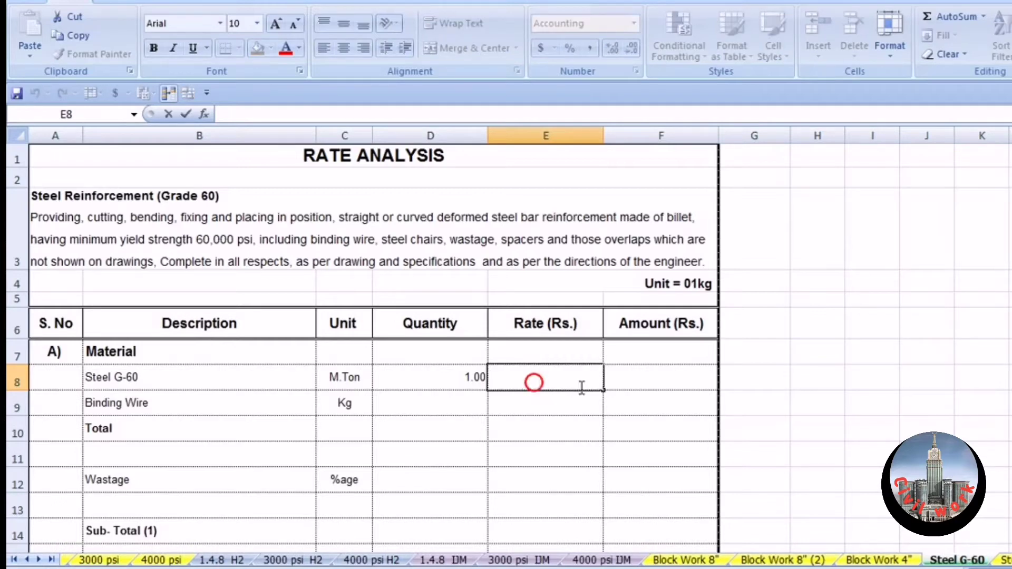
text(110000)
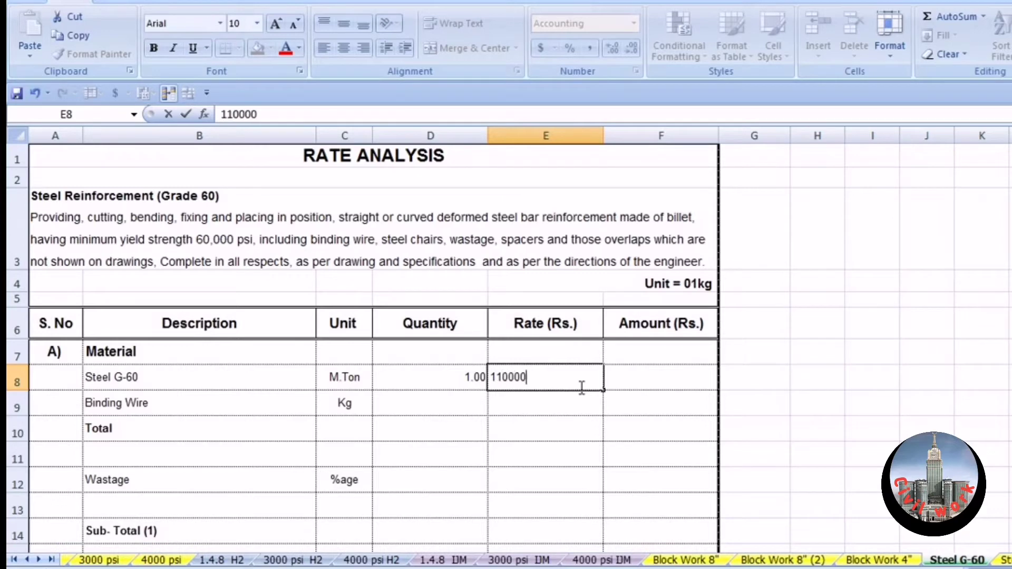
key(Return)
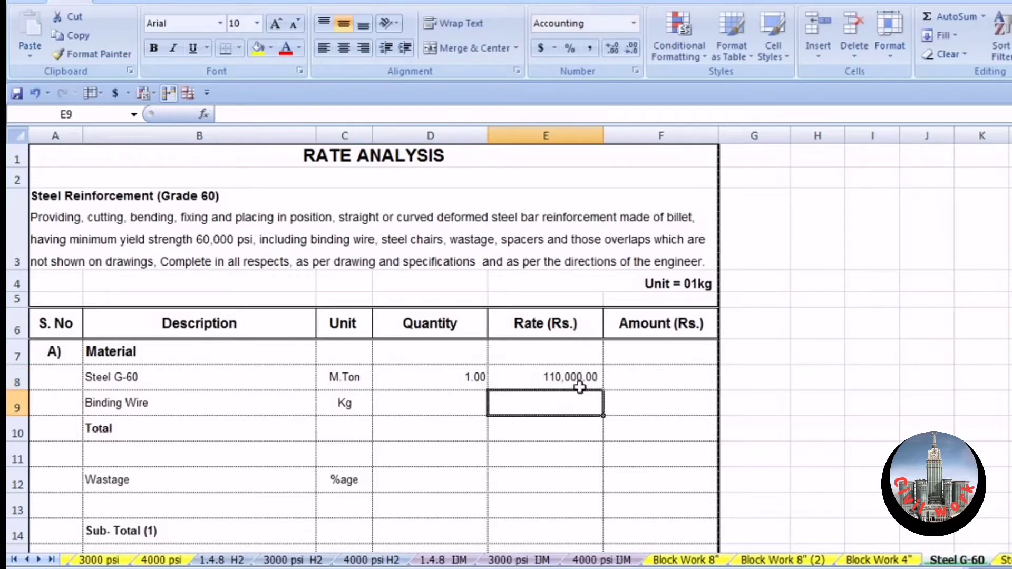
- Work out the steel rate per ton as =110*1000 in scratch cell H8 and clear that cell
click(806, 378)
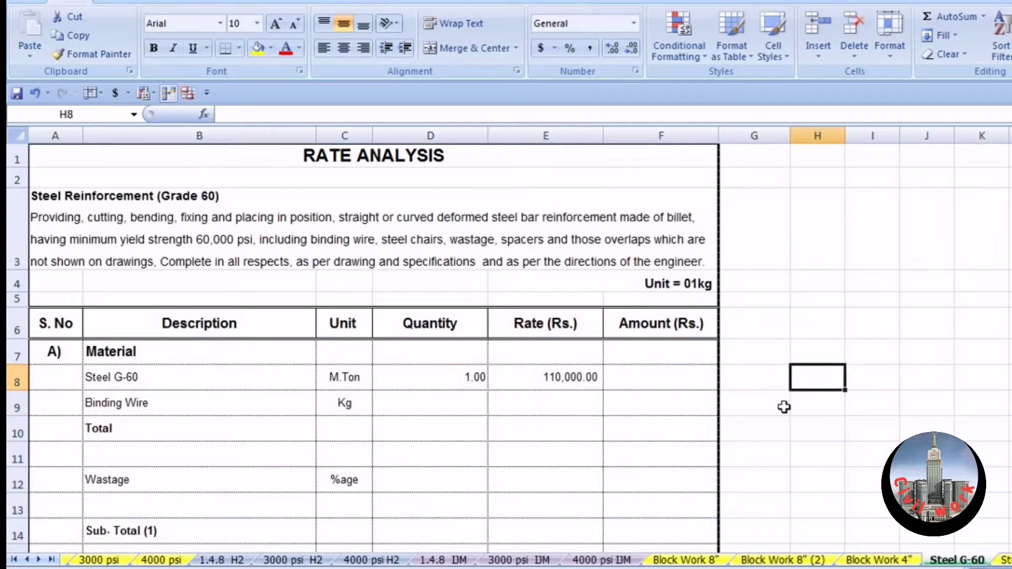
double_click(818, 376)
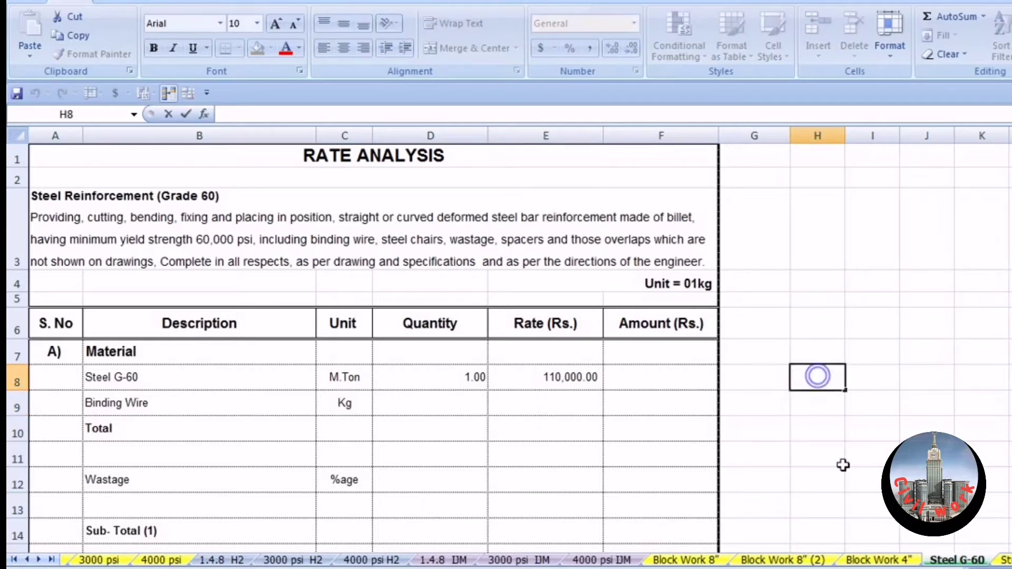
text(=110*1000)
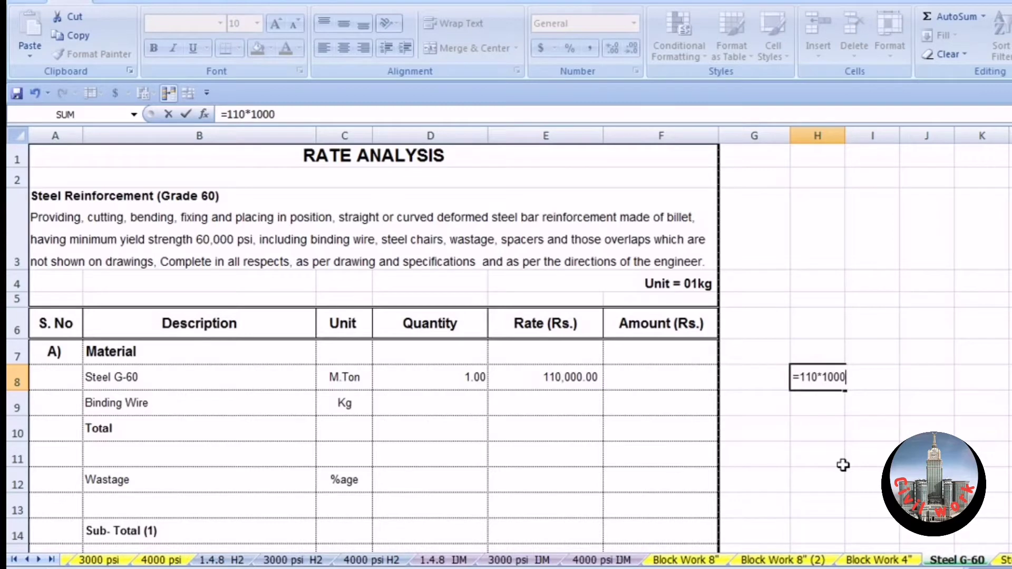
key(Return)
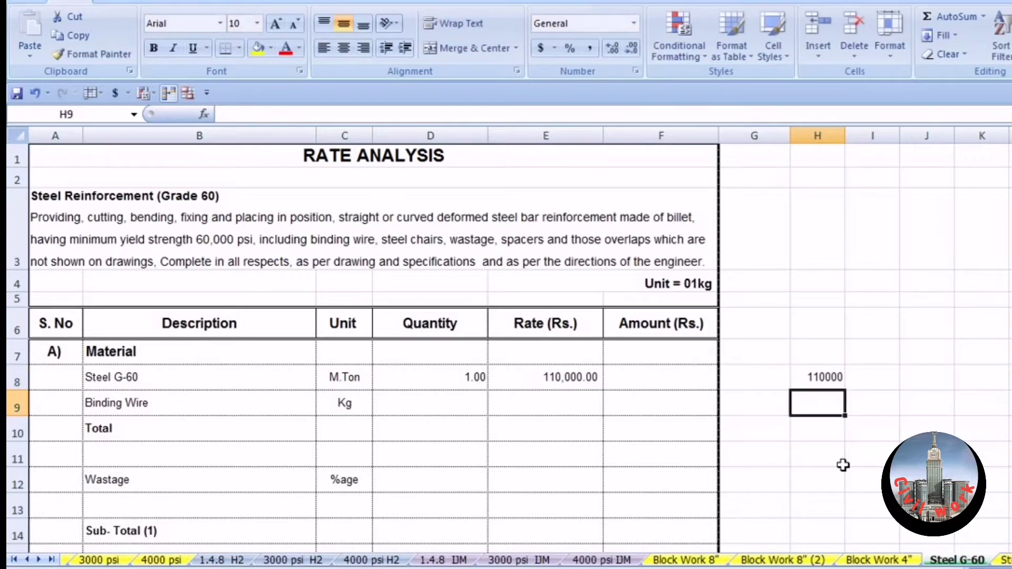
click(829, 378)
click(549, 377)
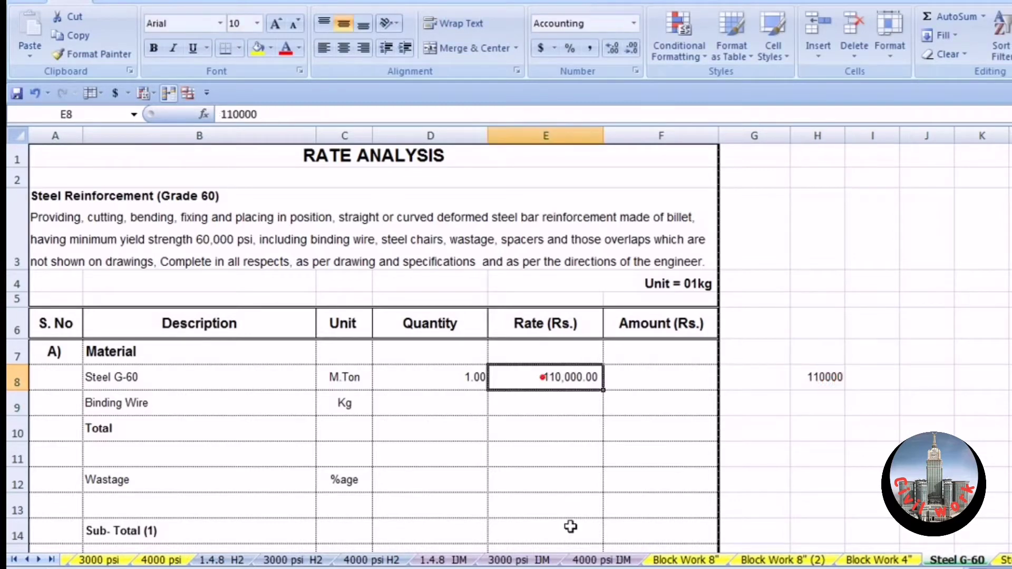
click(811, 380)
key(Delete)
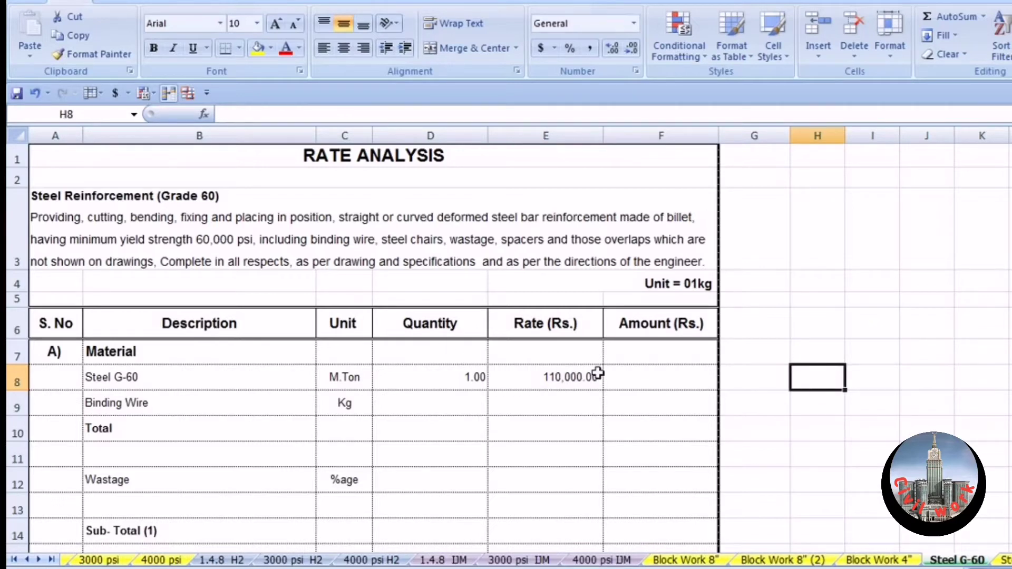
- Calculate the Steel G-60 amount in F8 as rate times quantity with =E8*D8
click(634, 382)
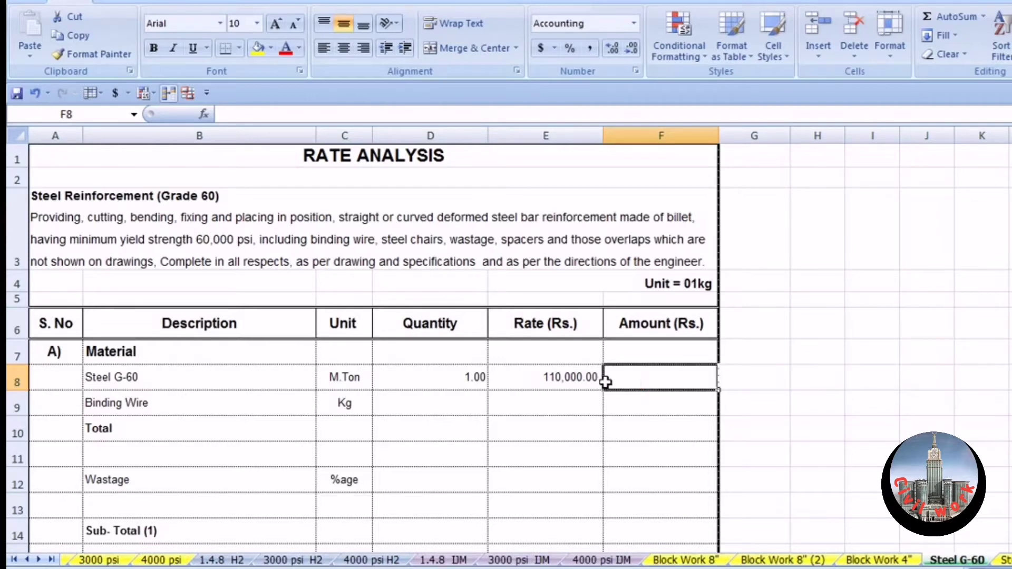
text(=E8*)
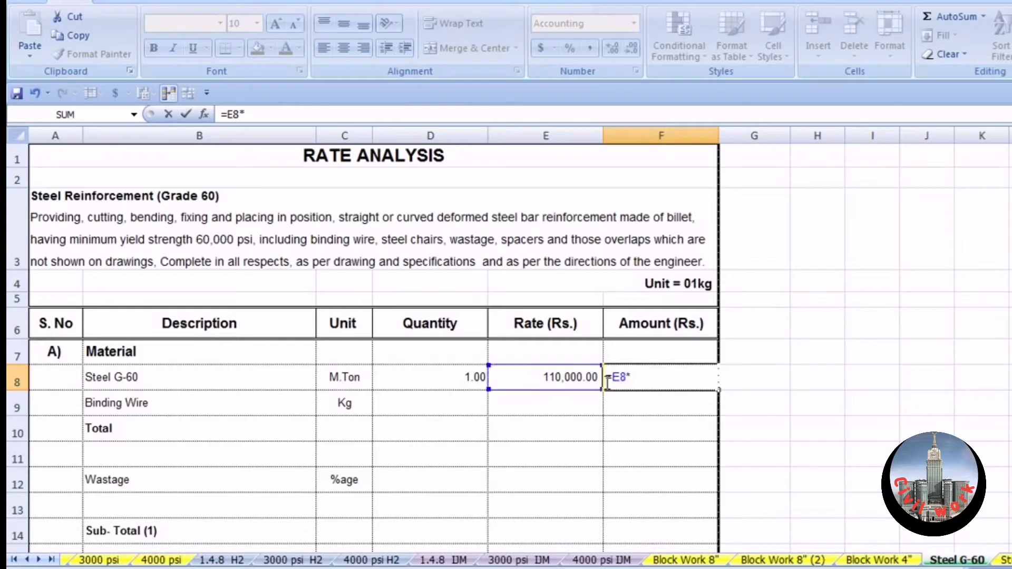
key(Left)
key(Left)
key(Return)
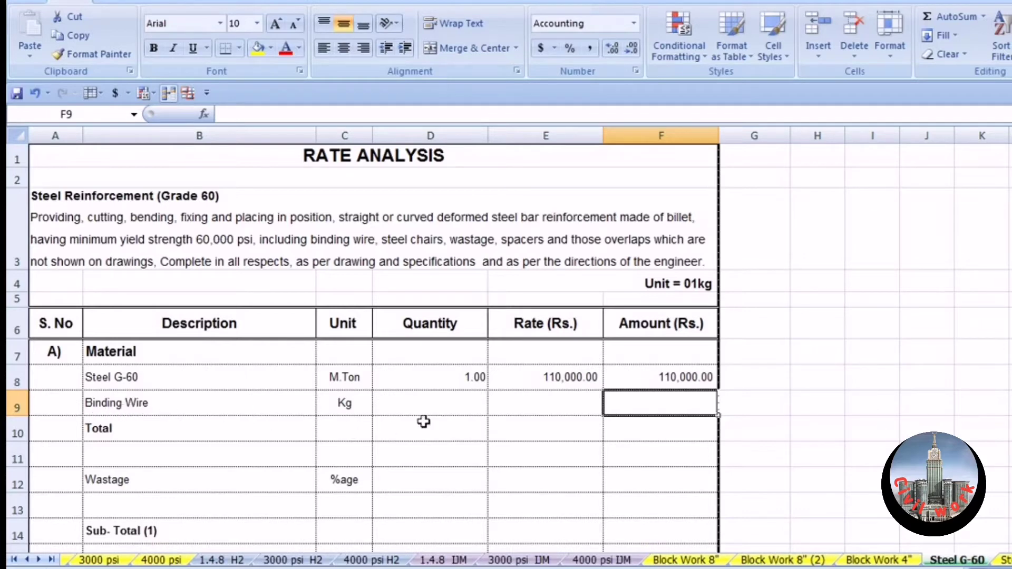
- Enter a quantity of 10 and a rate of 150 for Binding Wire in row 9
click(427, 405)
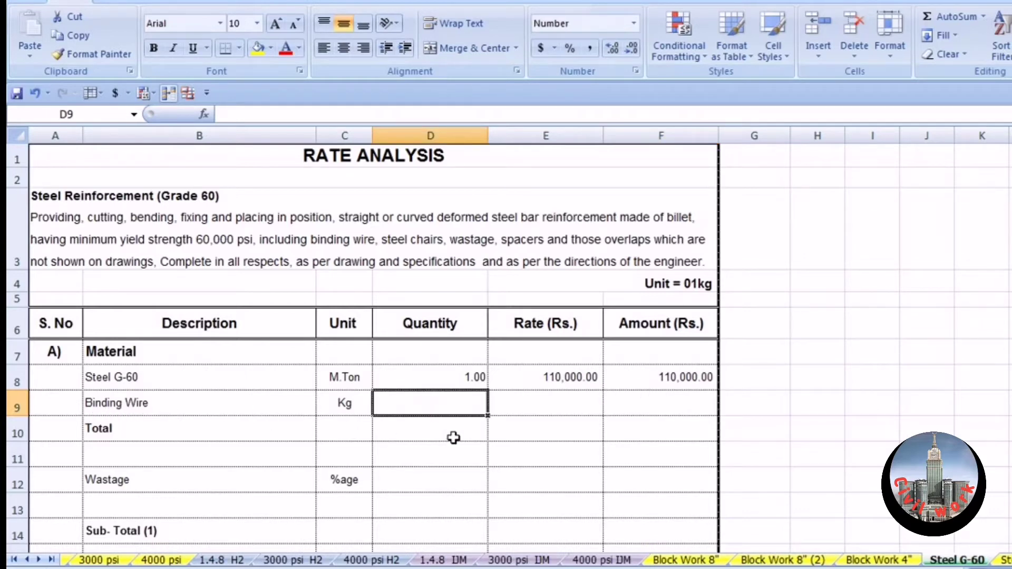
text(1)
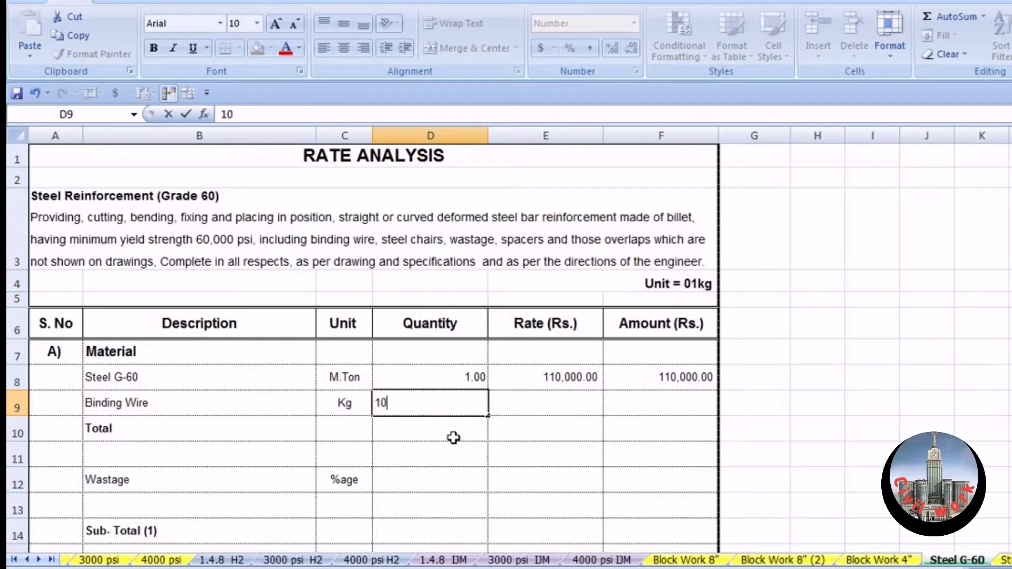
text(0)
click(541, 406)
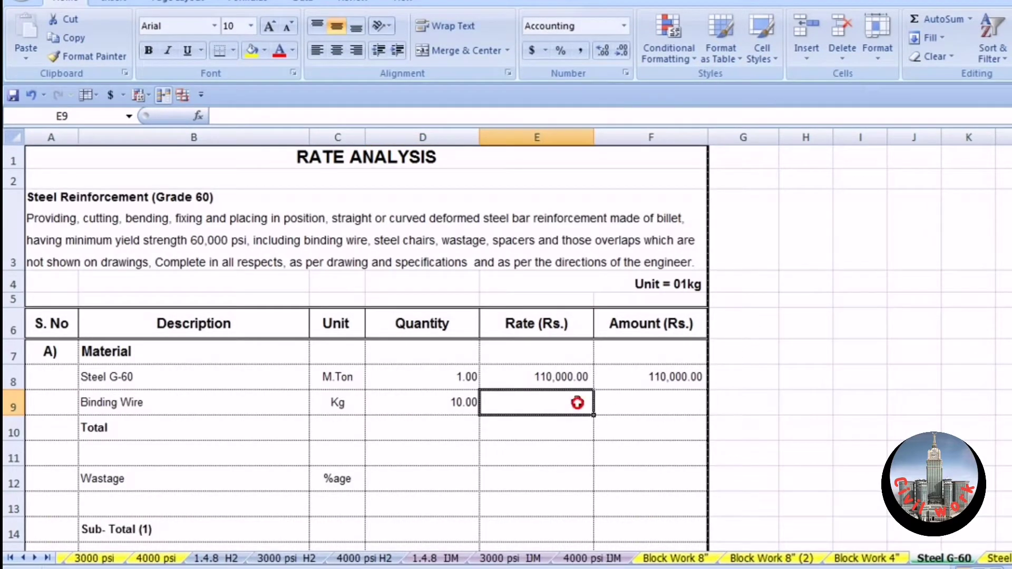
text(150)
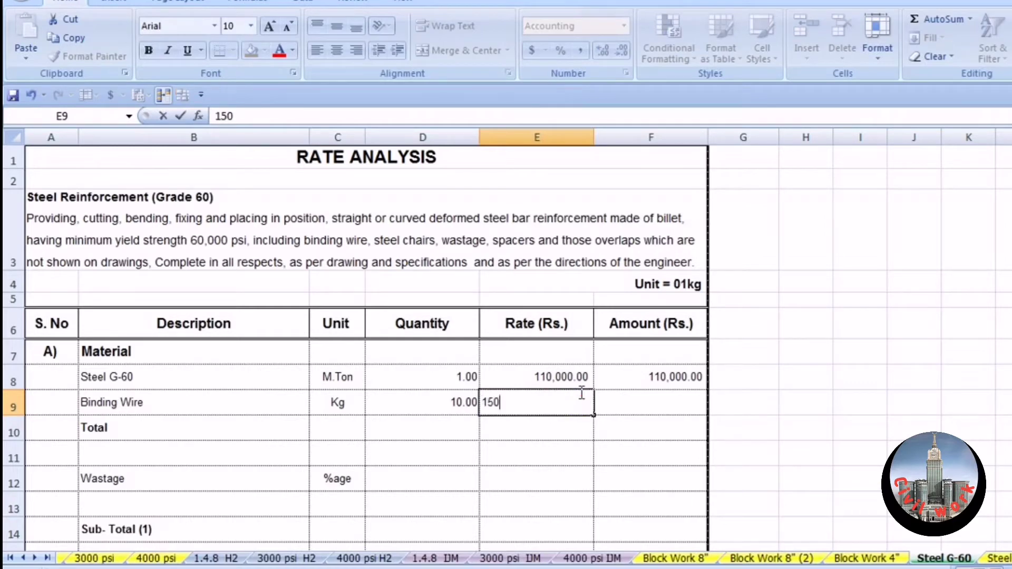
key(Return)
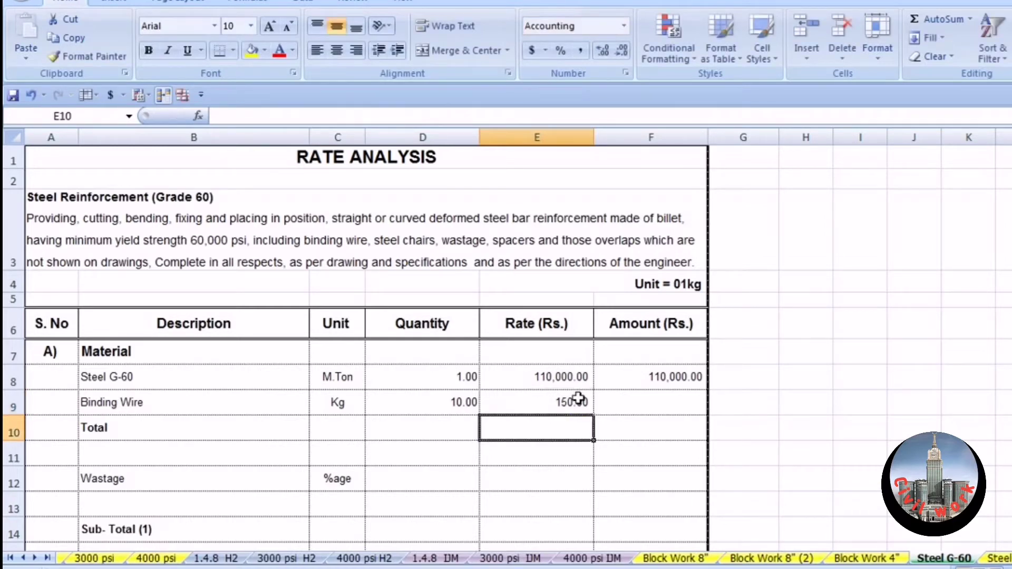
- Calculate the Binding Wire amount in F9 as rate times quantity with =E9*D9
click(636, 403)
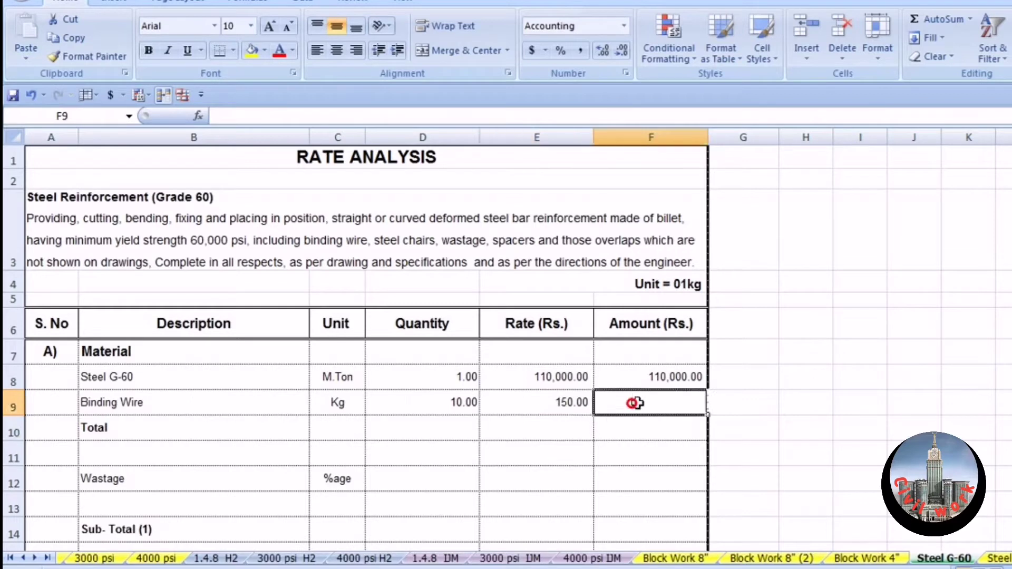
text(=E9*)
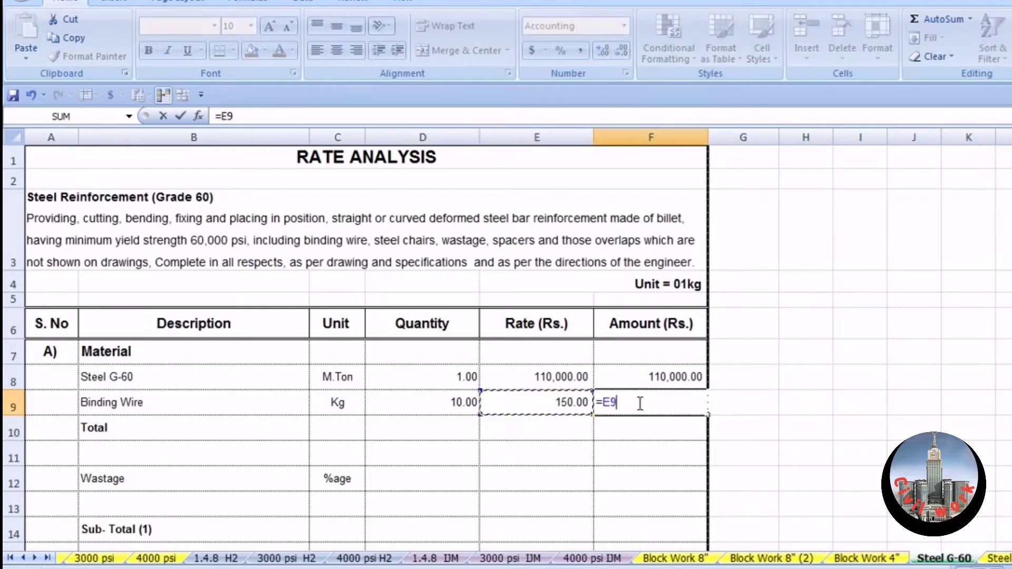
key(Left)
key(Left)
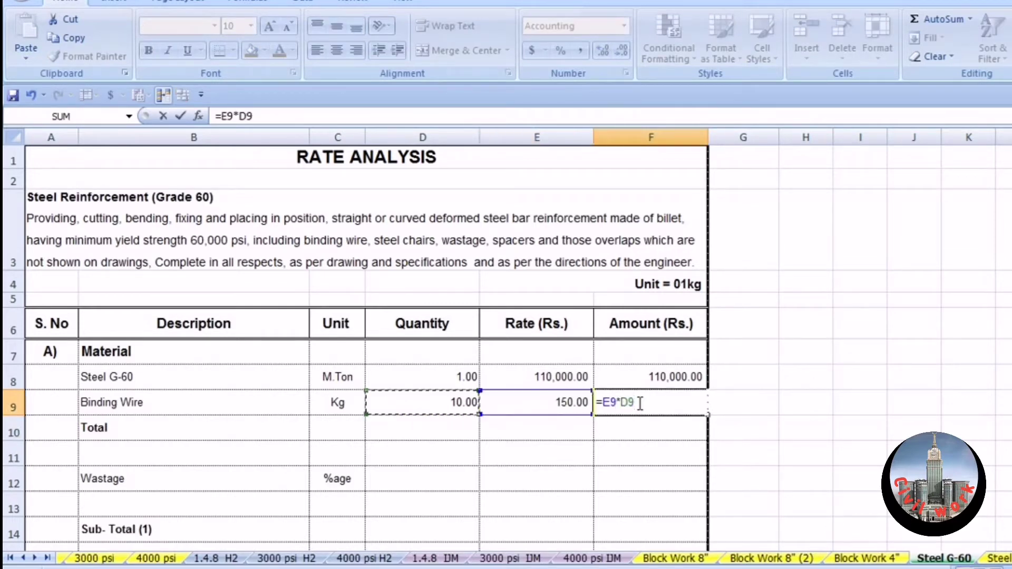
key(Return)
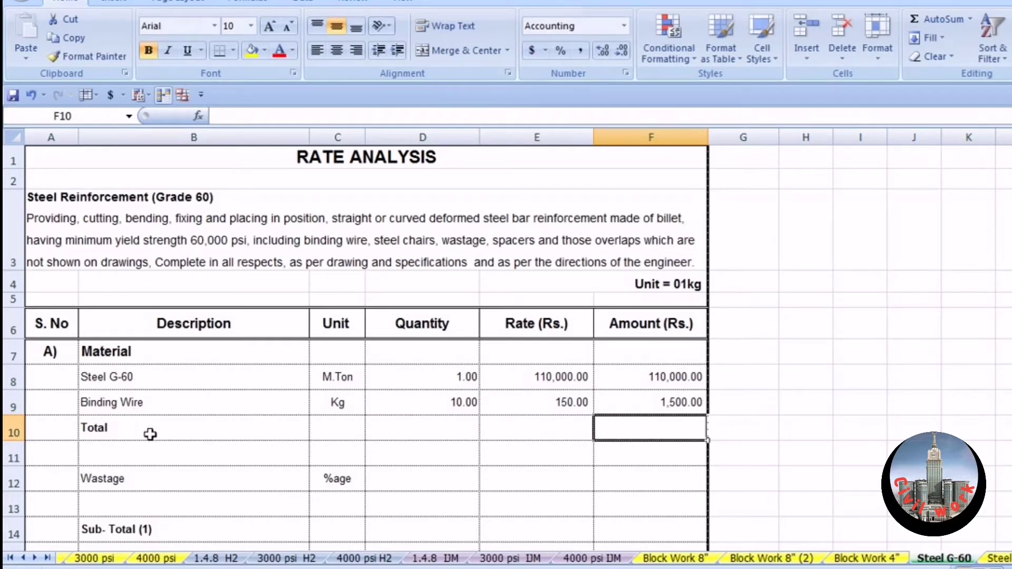
- Add the binding wire and steel amounts in the material Total cell F10 with =F9+F8
click(625, 432)
text(=)
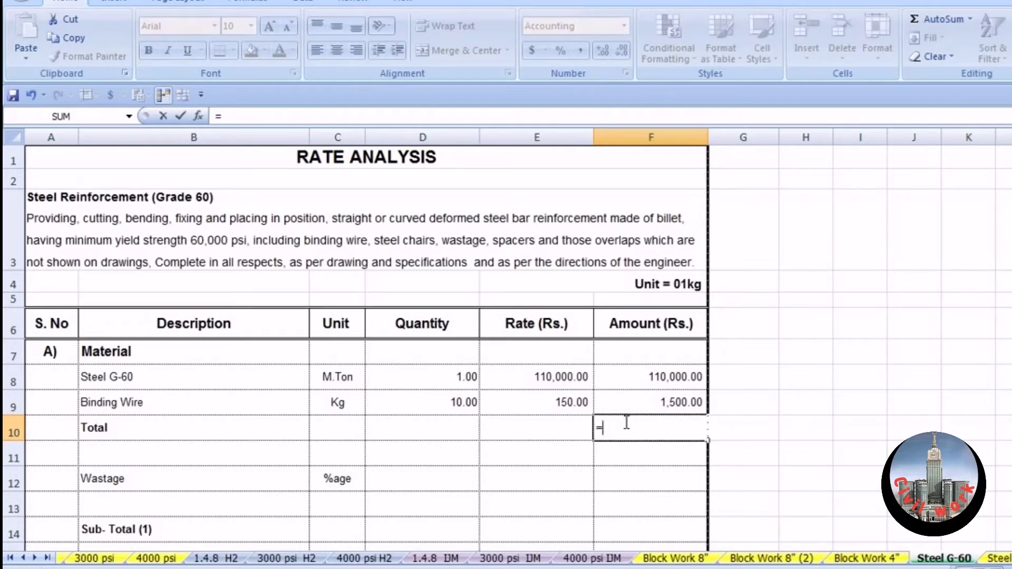
click(638, 407)
text(+)
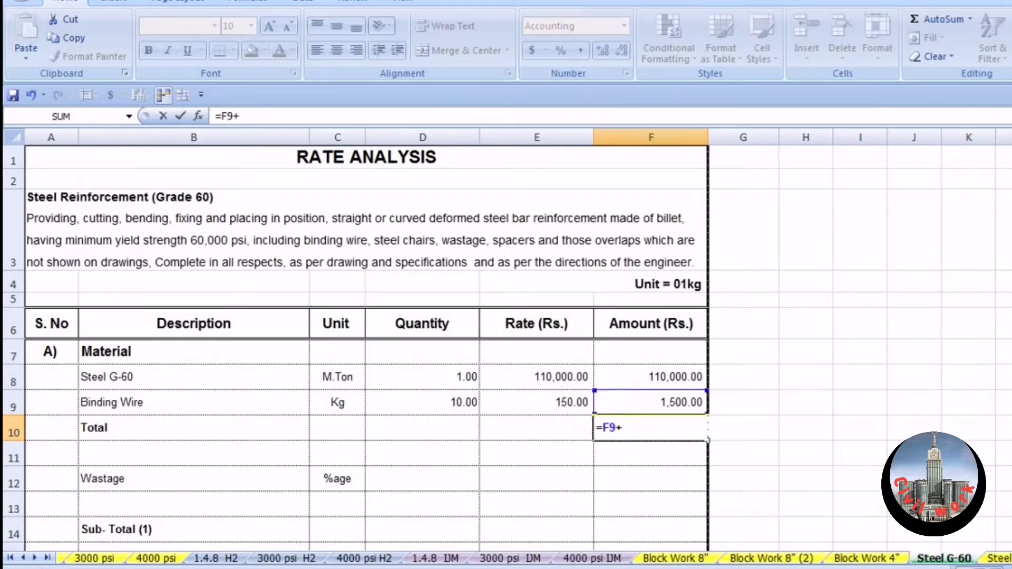
click(689, 375)
key(Return)
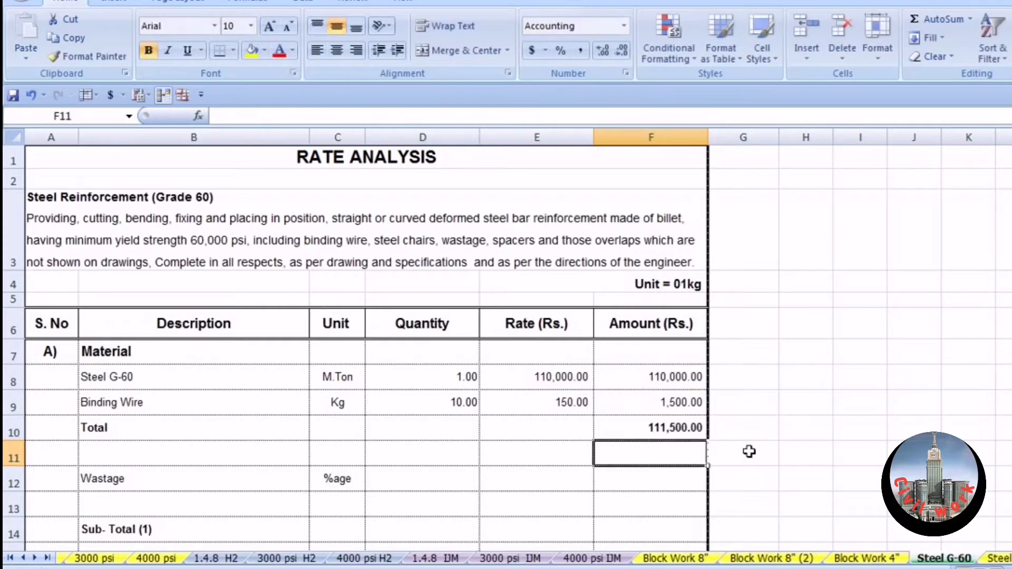
- Set the wastage percentage in D12 to 3%
scroll(533, 378, down, 1)
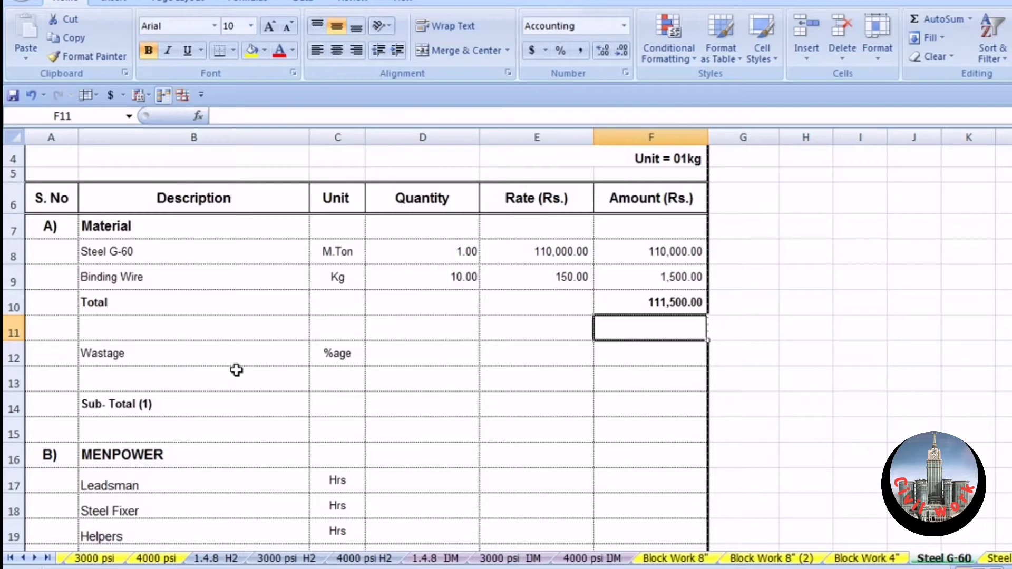
click(385, 356)
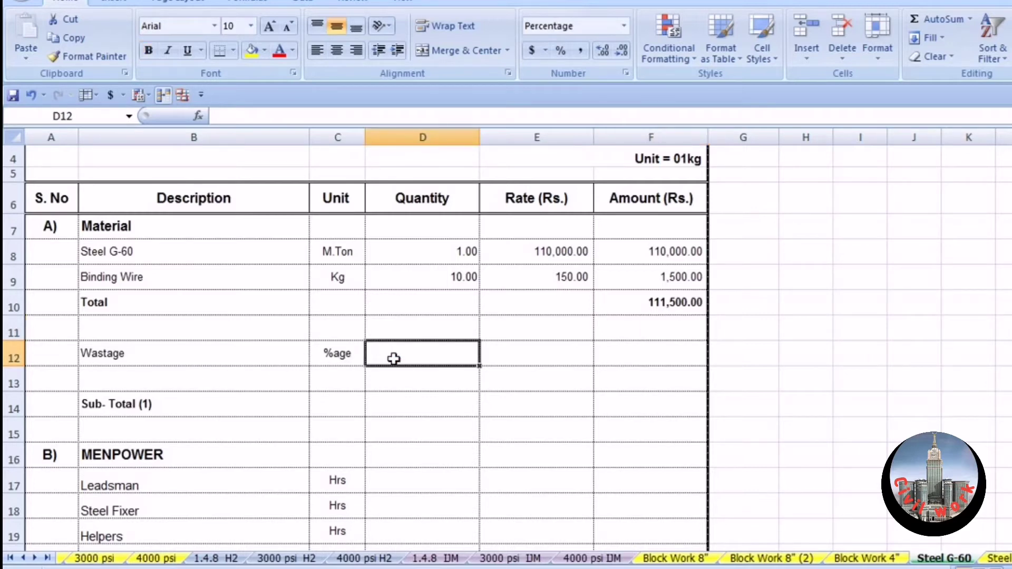
text(3)
key(Return)
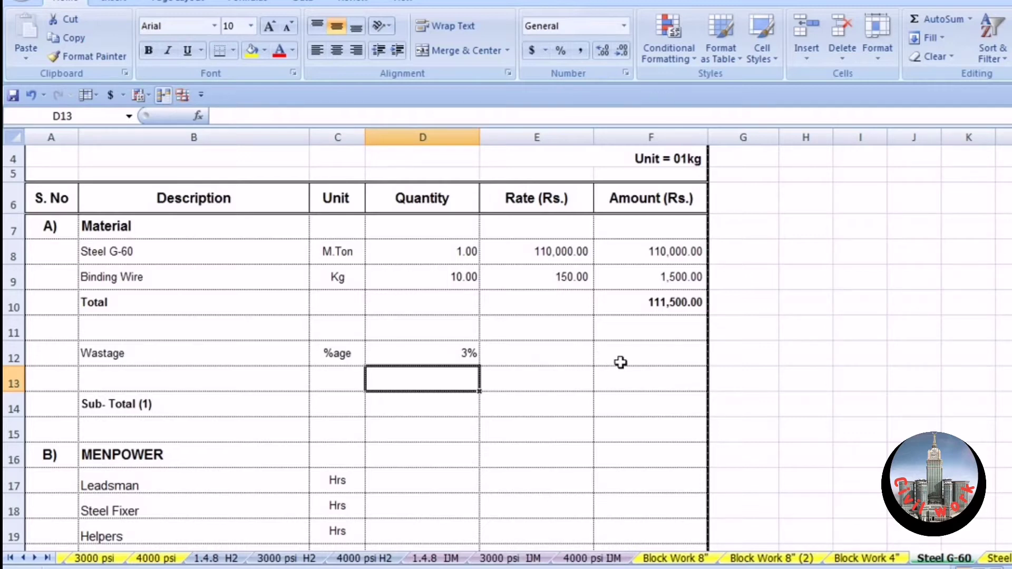
- Calculate the wastage amount in F12 as material total times wastage percentage with =F10*D12
click(636, 357)
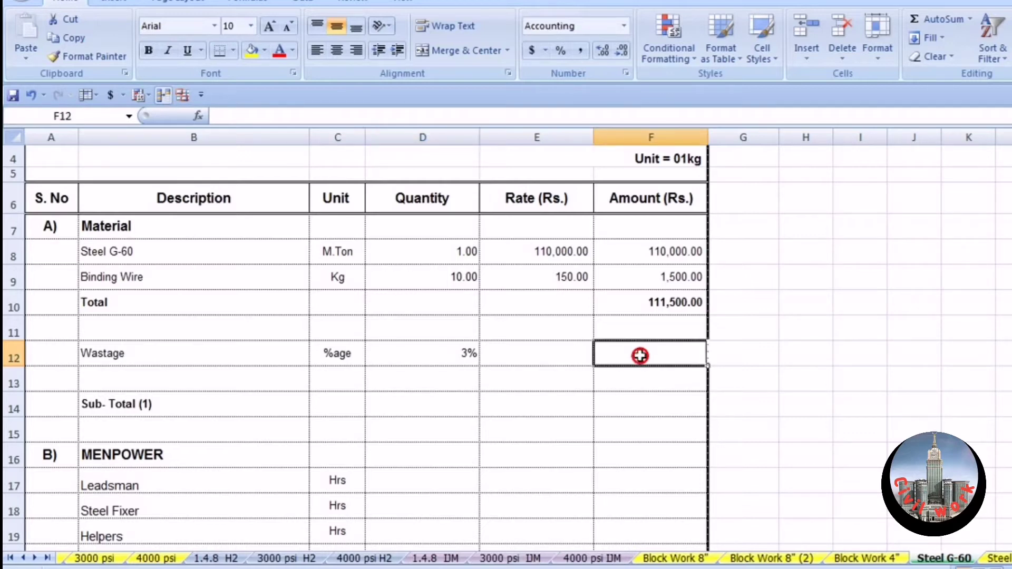
text(=)
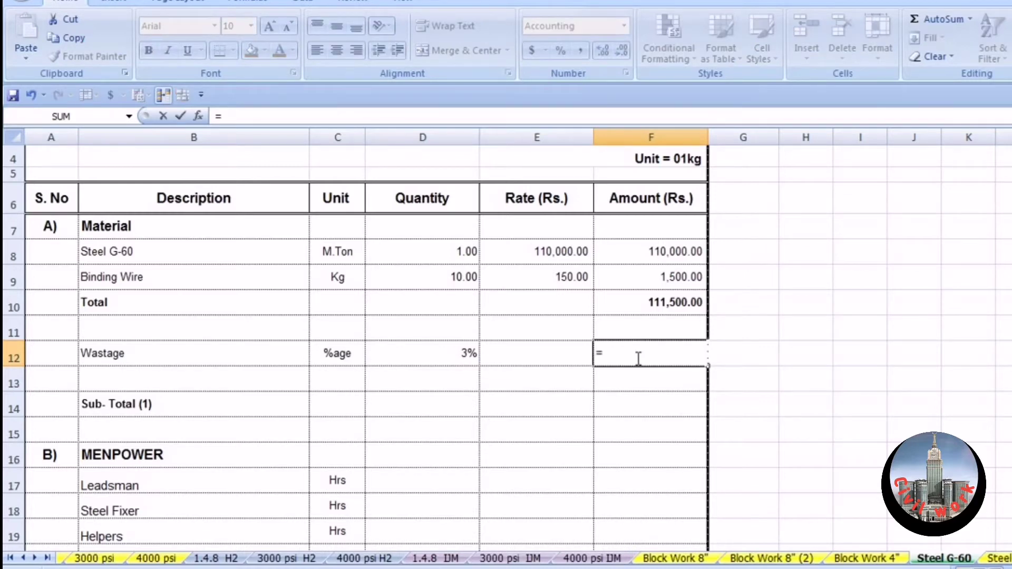
click(691, 312)
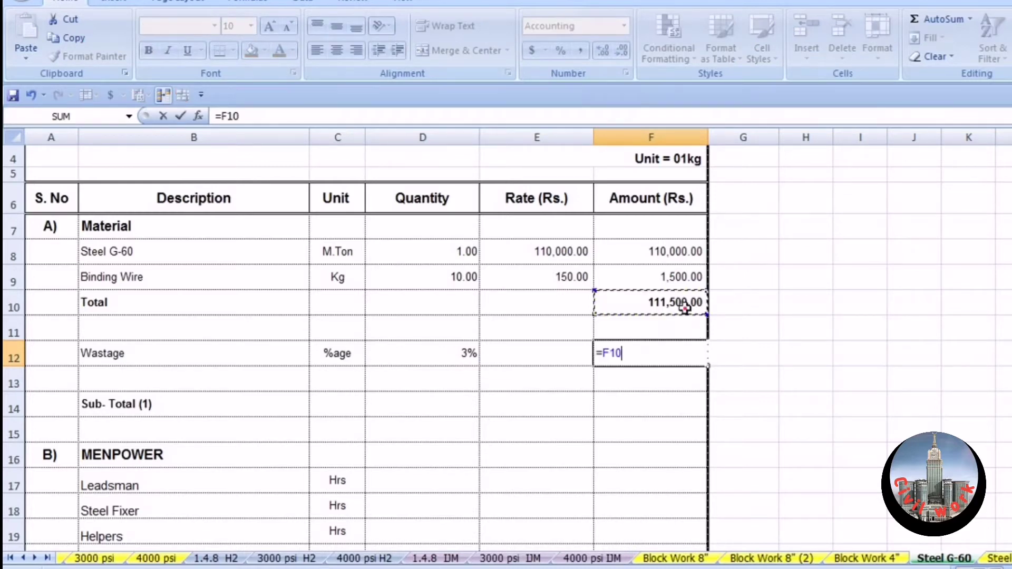
text(*)
click(447, 356)
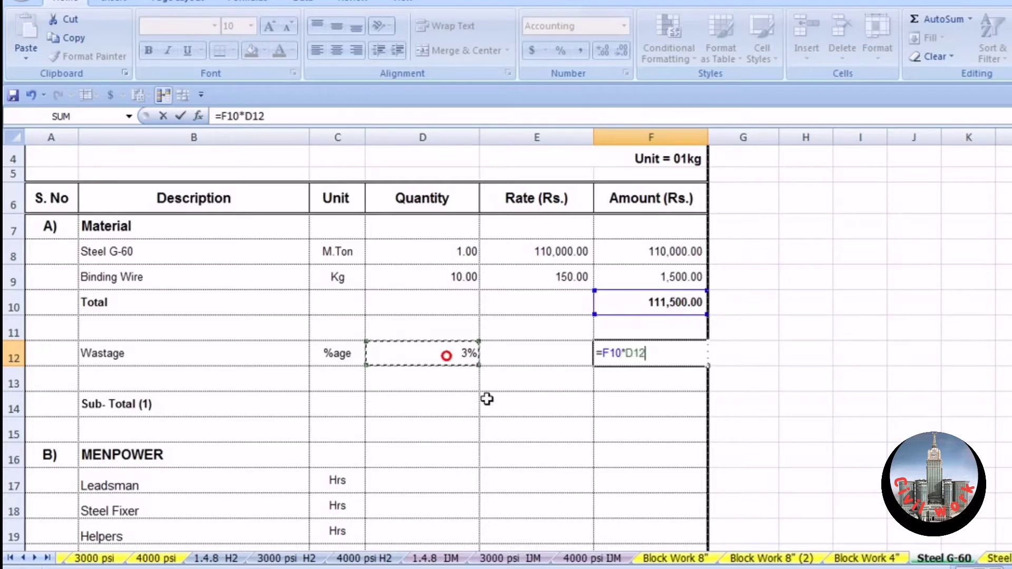
key(Return)
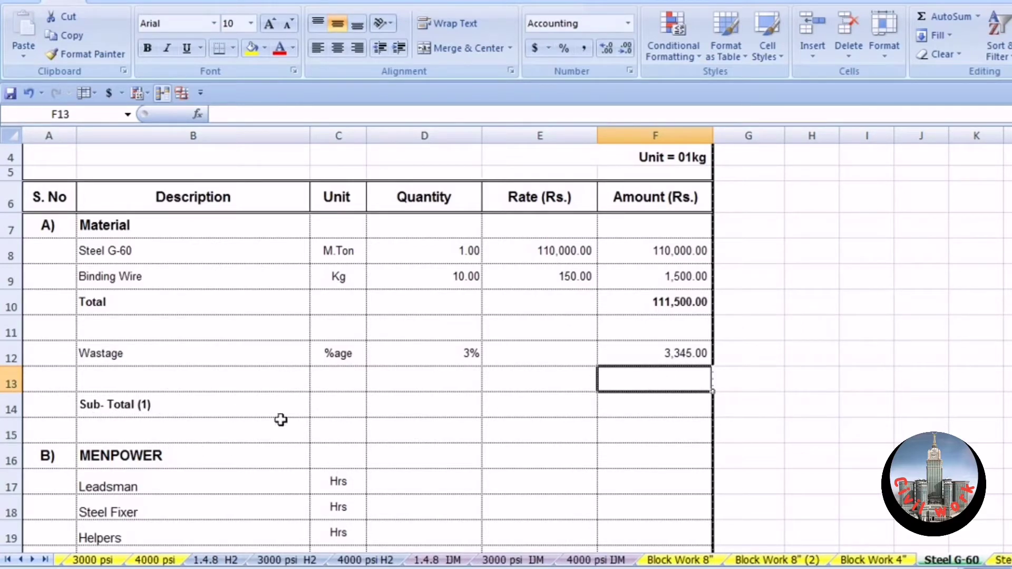
- Calculate Sub-Total (1) in F14 by adding the wastage amount and the material total with =F12+F10
click(669, 404)
click(668, 403)
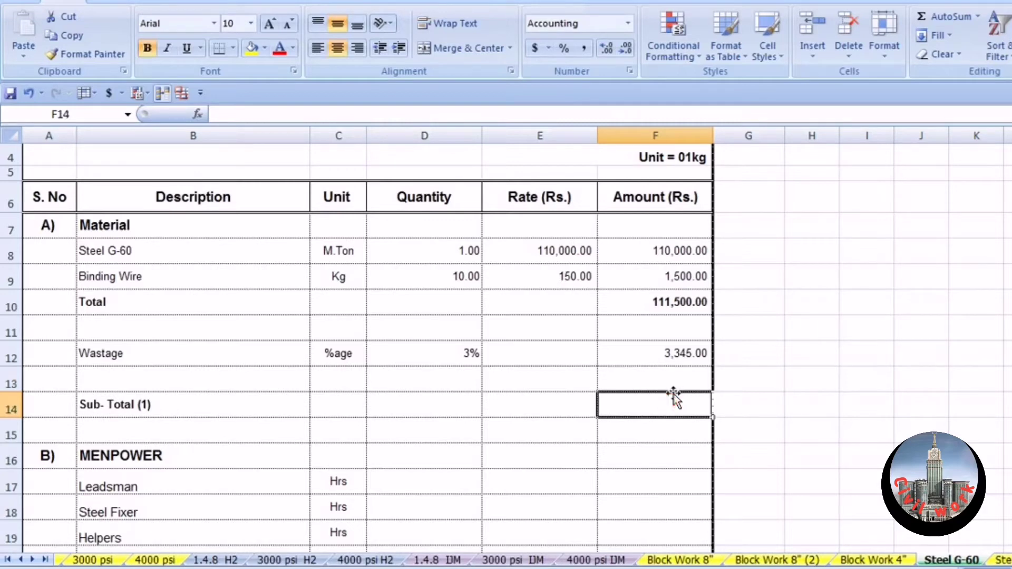
text(=)
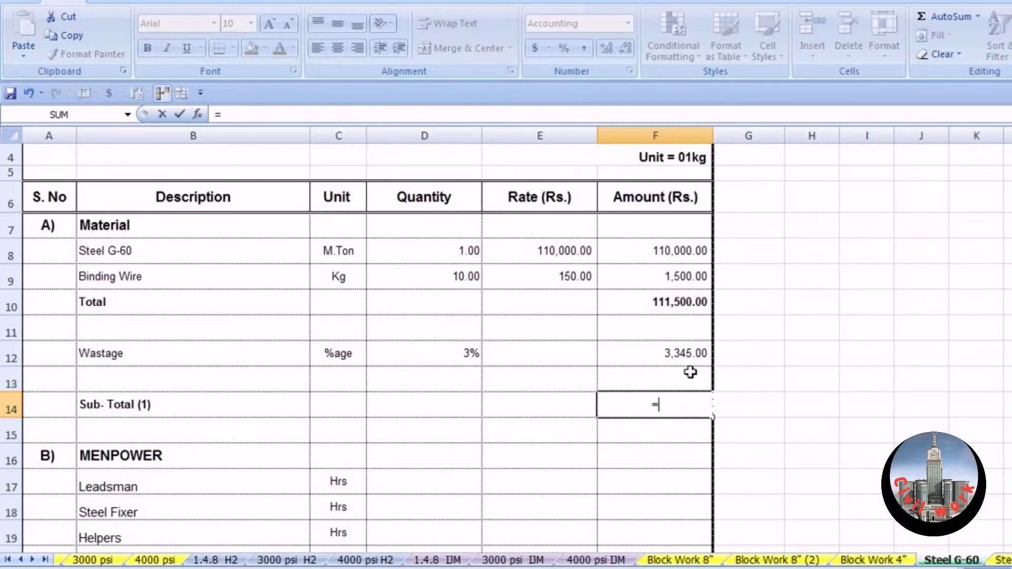
click(686, 357)
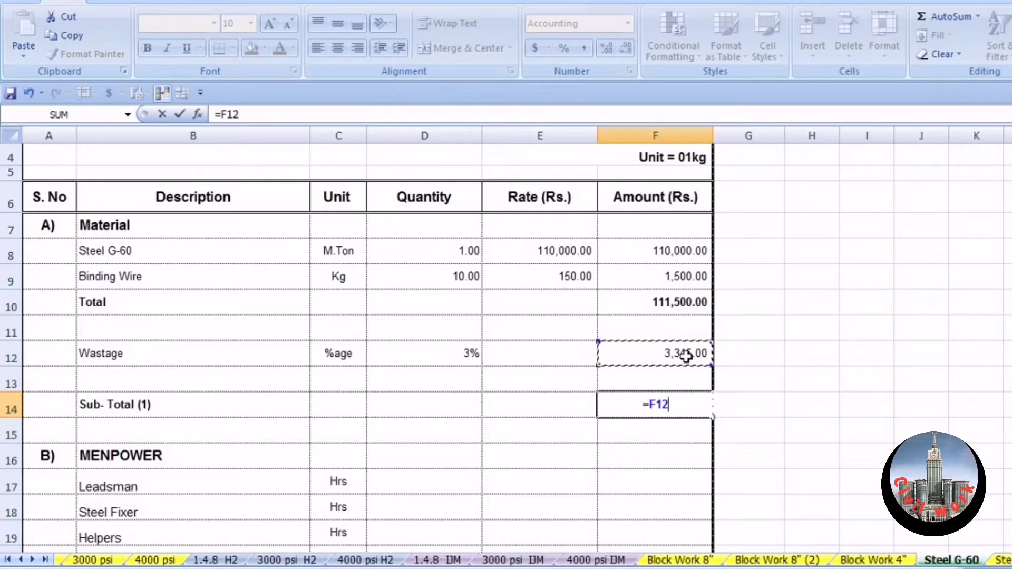
text(+)
click(701, 301)
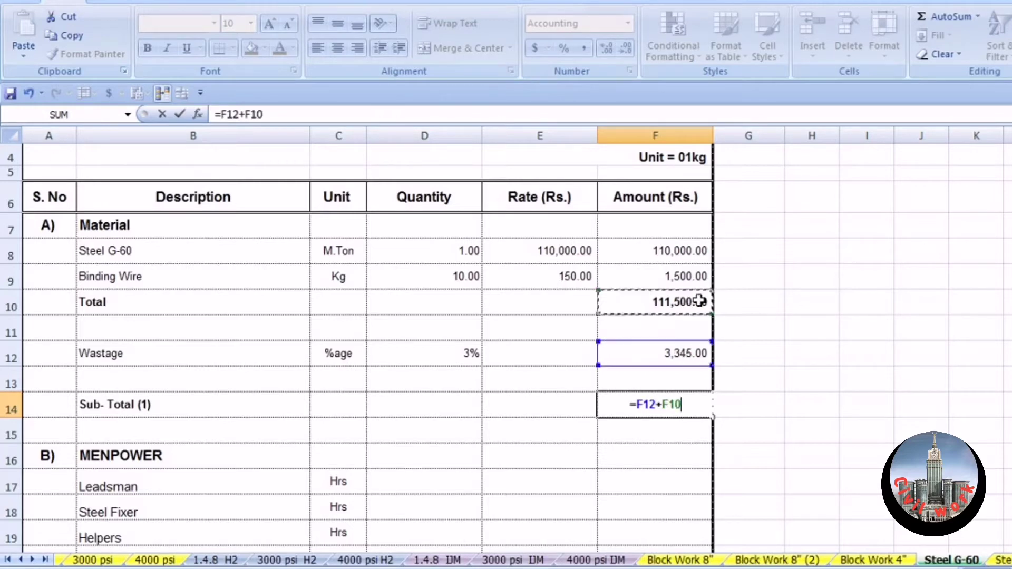
key(Return)
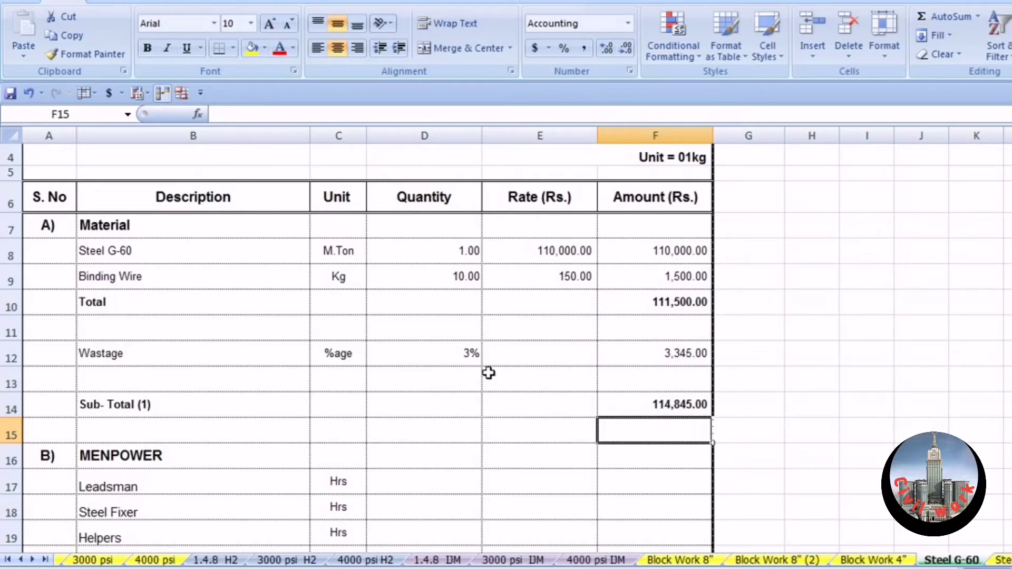
- Enter 8 hours as the Leadsman quantity in D17 and 180 as the rate in E17
scroll(457, 334, down, 2)
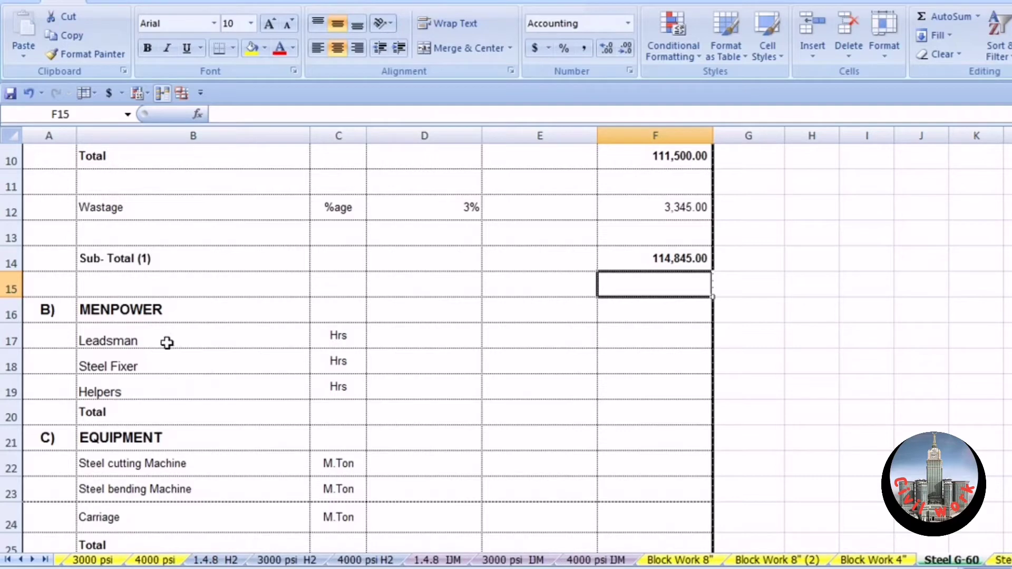
click(398, 339)
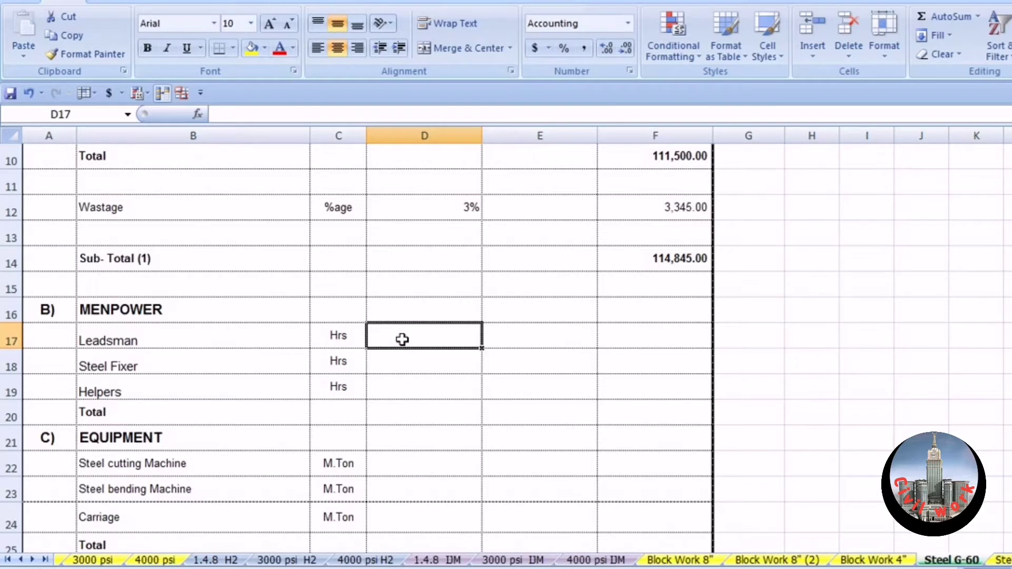
text(8)
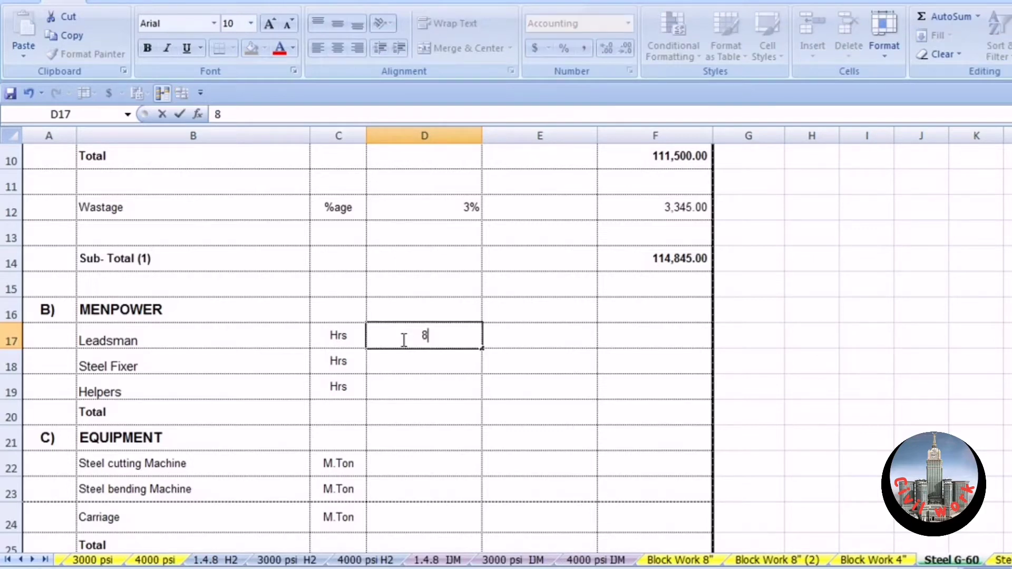
key(Tab)
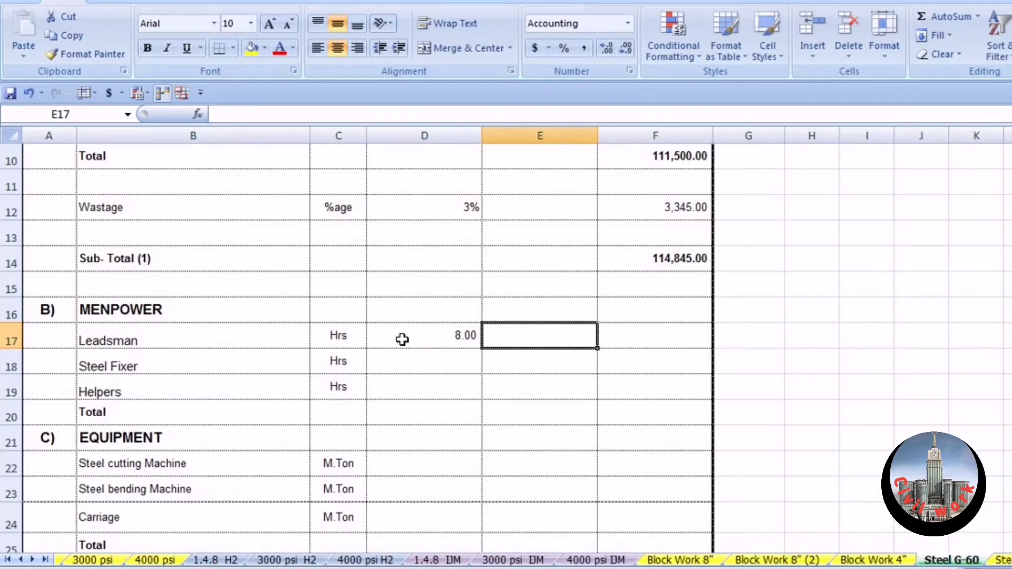
text(180)
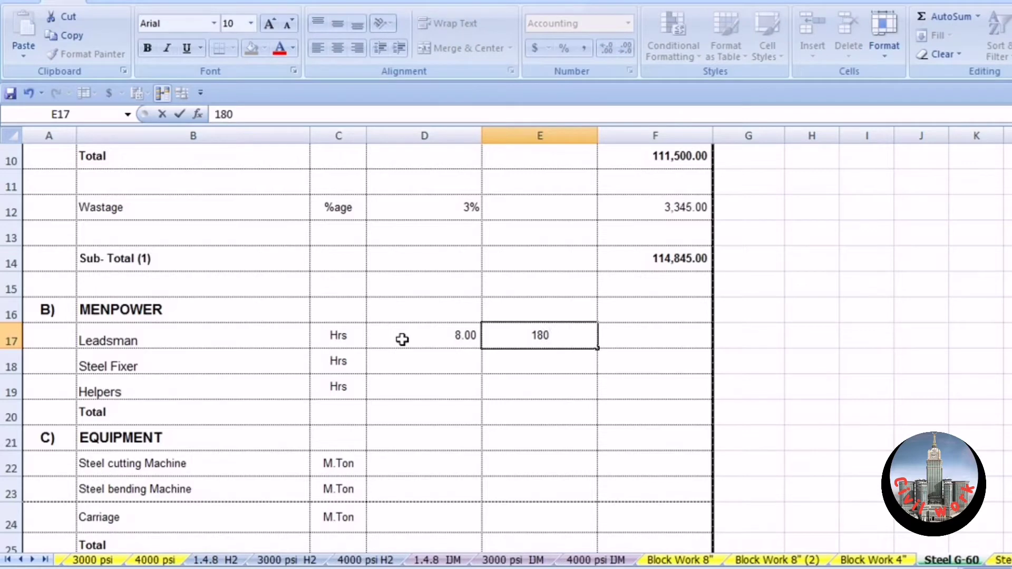
key(Return)
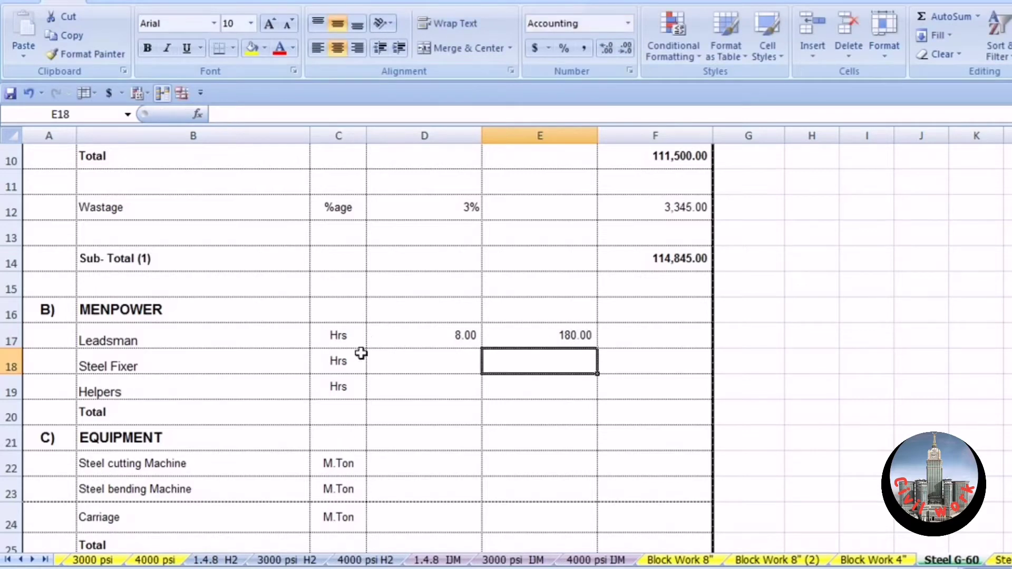
- Calculate the Leadsman amount in F17 as rate times quantity with +E17*D17
click(624, 336)
text(+)
key(Left)
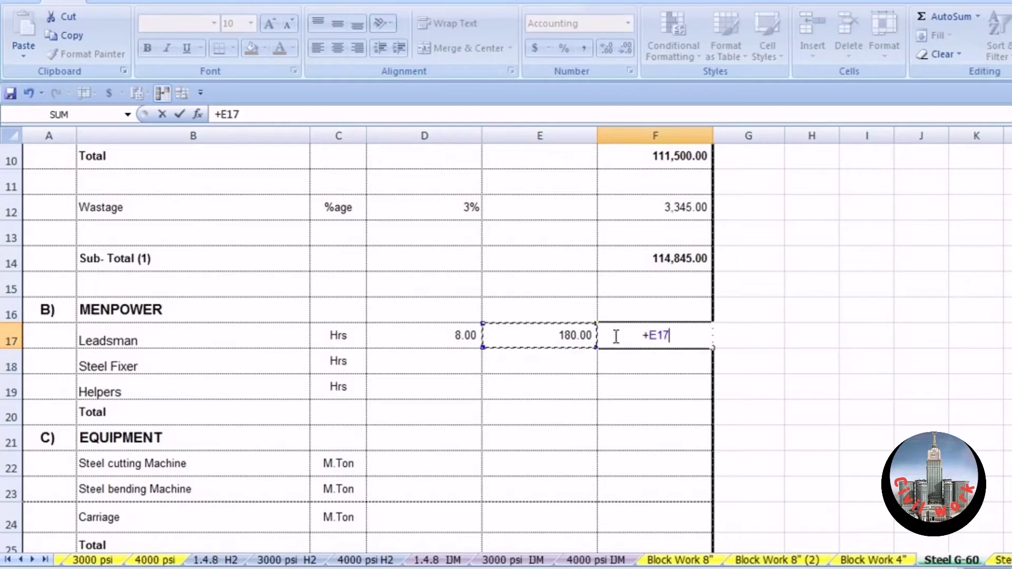
text(*)
key(Left)
key(Left)
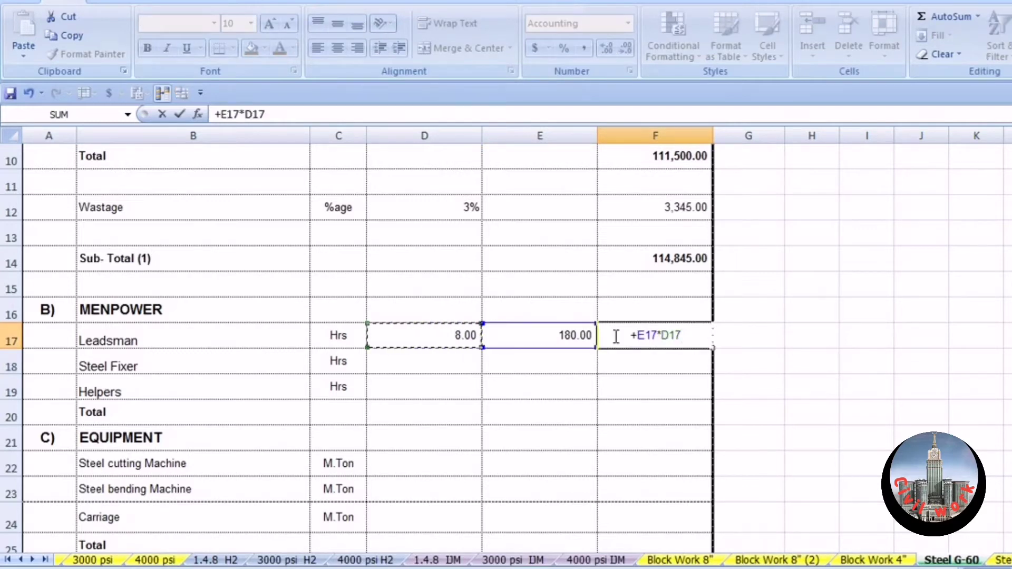
key(Return)
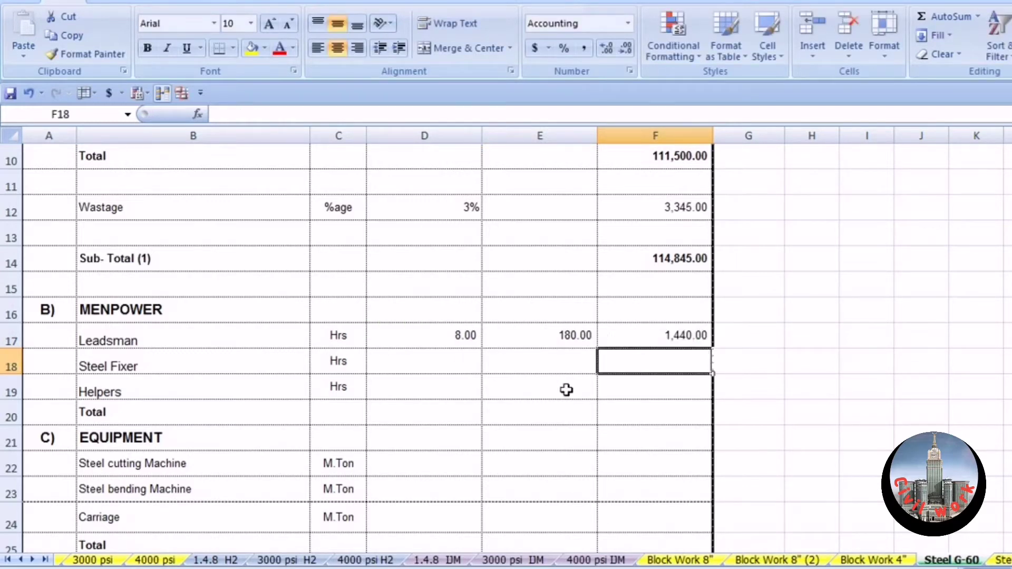
- Enter 12 hours as the Steel Fixer quantity in D18 and 150 as the rate in E18
click(452, 361)
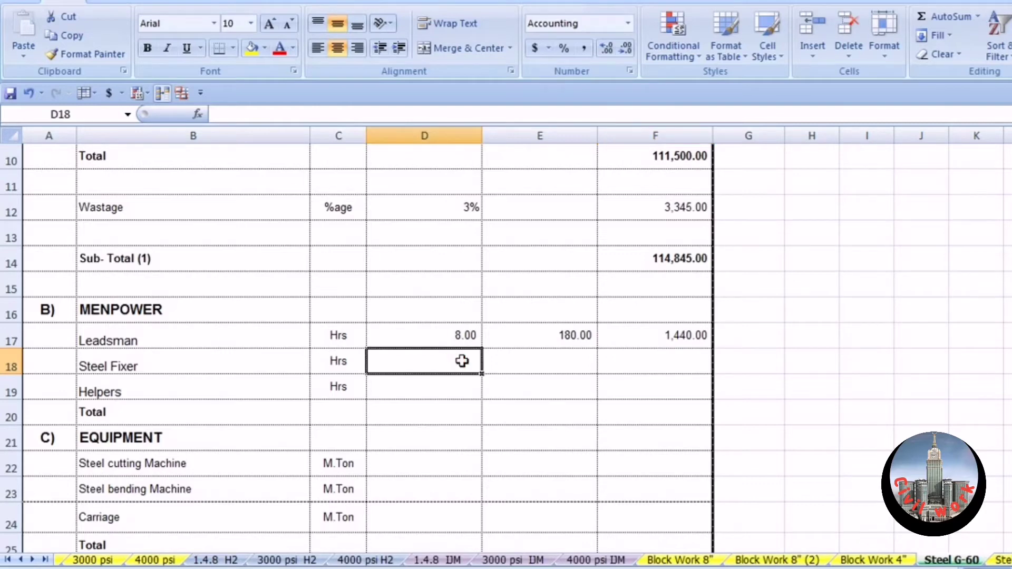
text(12)
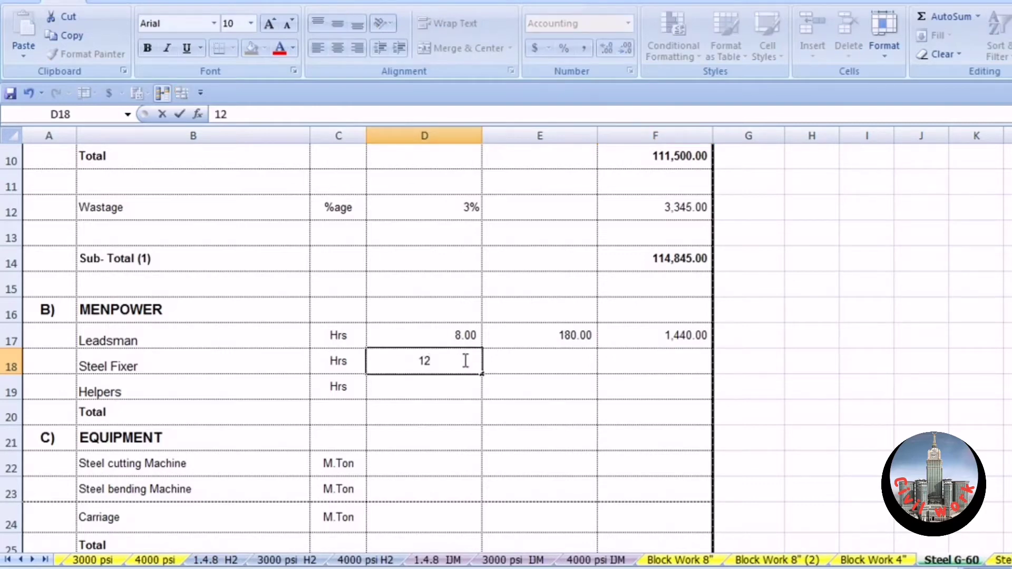
click(491, 363)
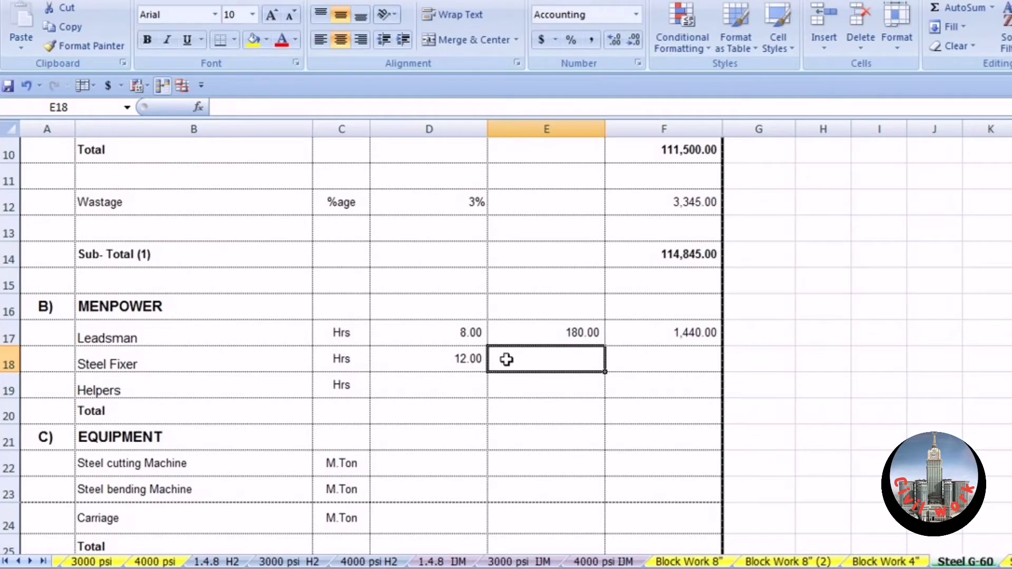
double_click(523, 362)
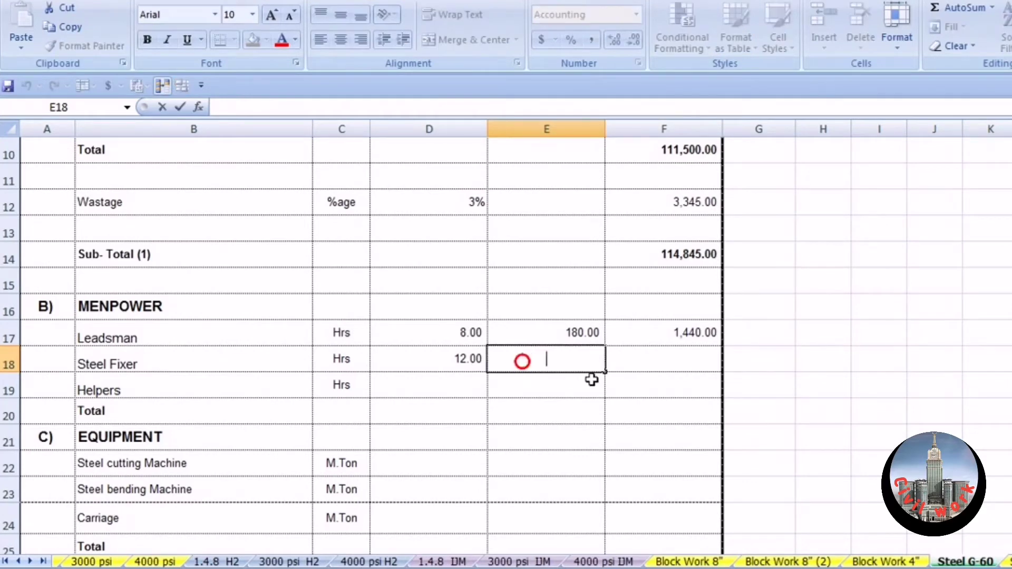
text(150)
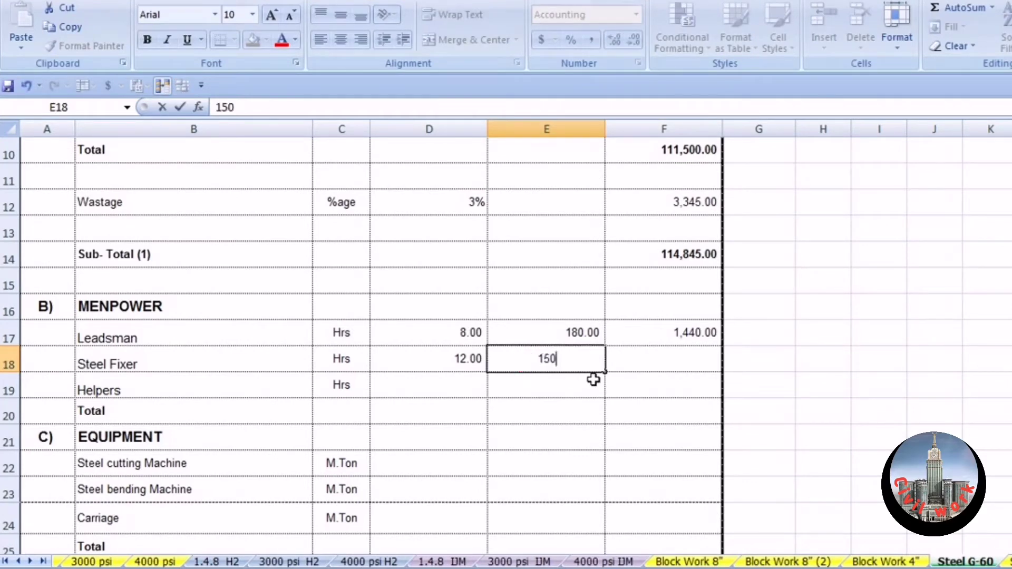
key(Return)
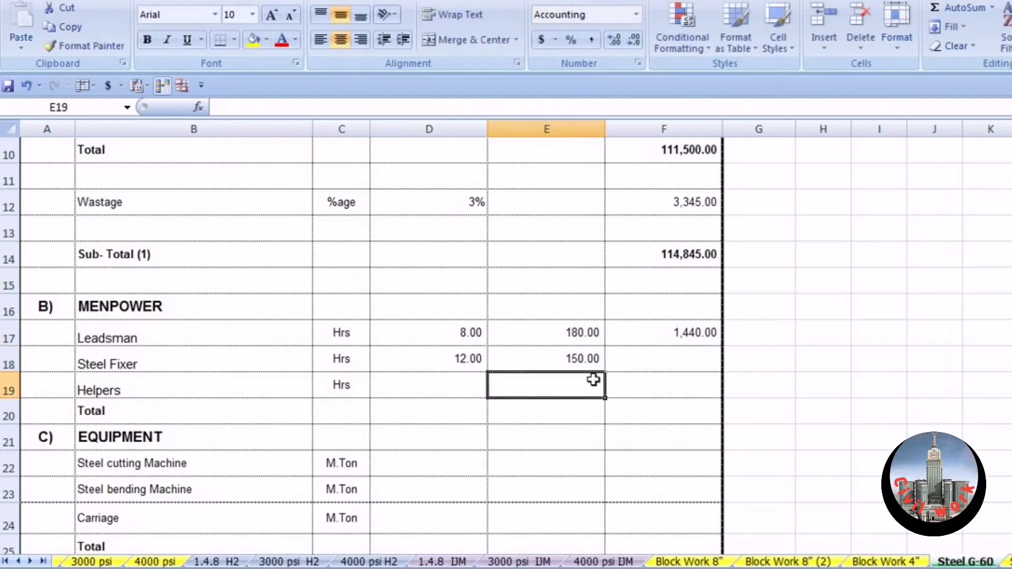
- Calculate the Steel Fixer amount in F18 as rate times quantity with +E18*D18
click(658, 358)
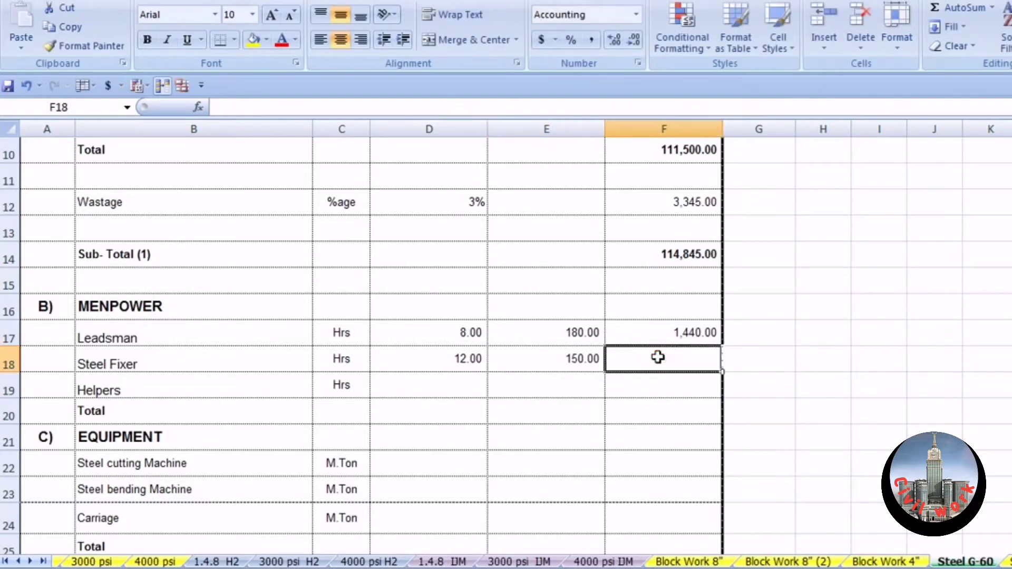
text(+)
key(Left)
text(*)
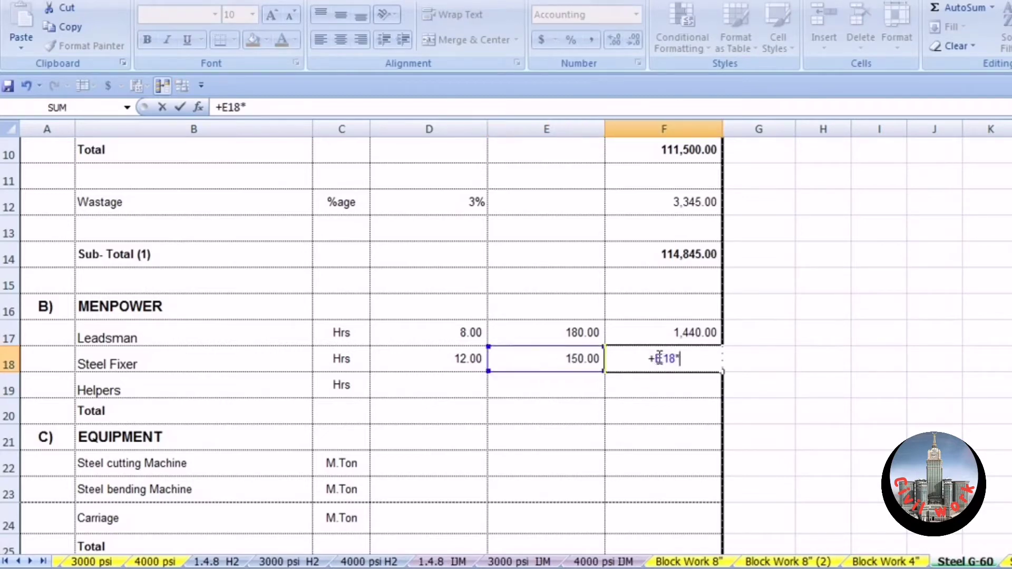
key(Left)
key(Left)
key(Return)
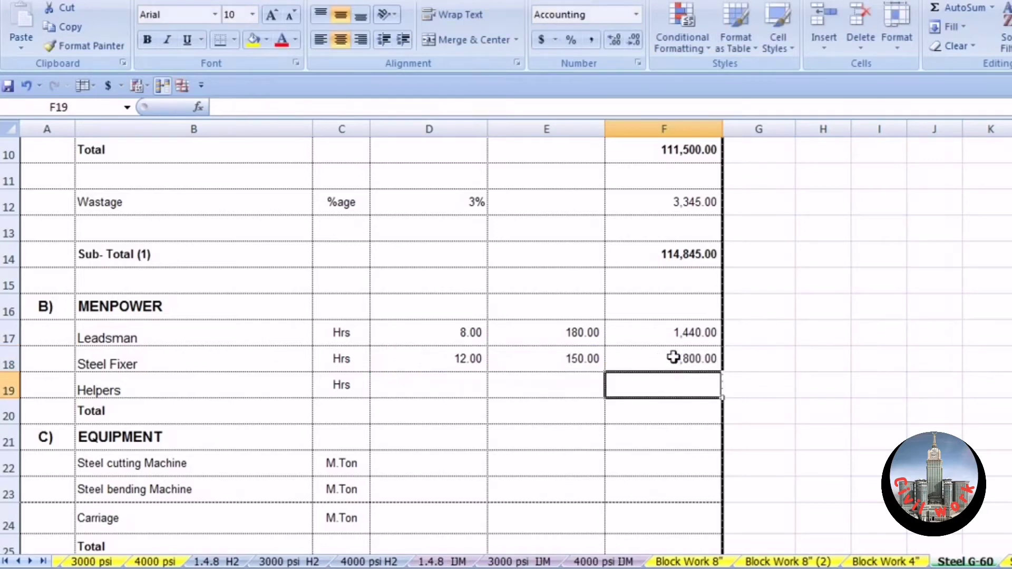
click(673, 358)
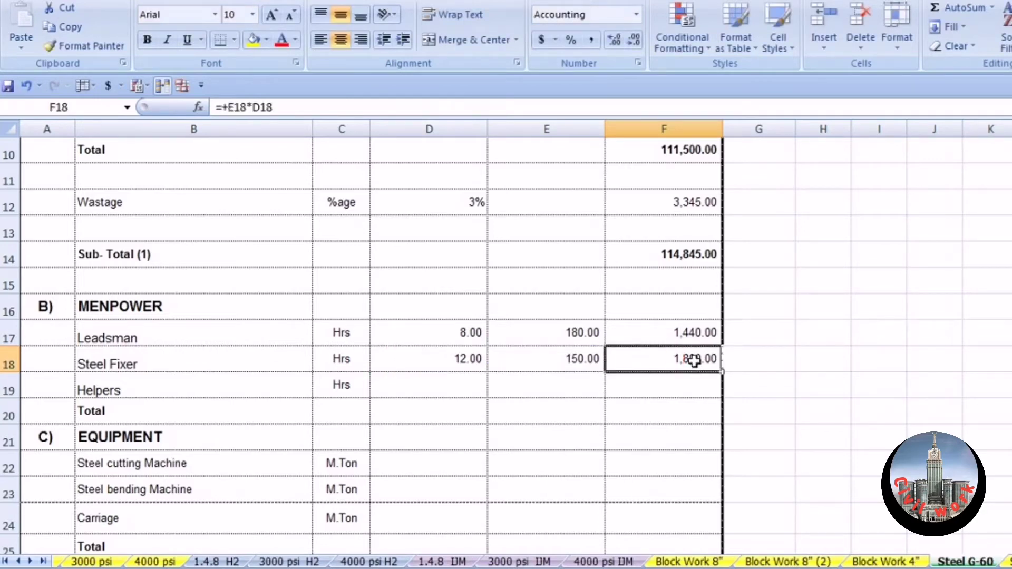
- Enter 16 hours as the Helpers quantity in D19 and 110 as the rate in E19
click(445, 380)
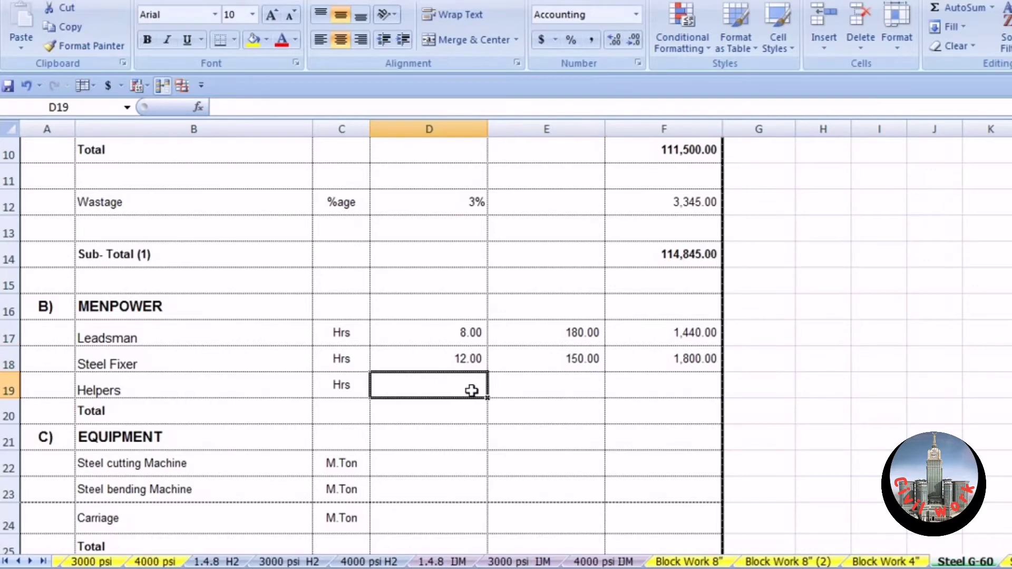
text(16)
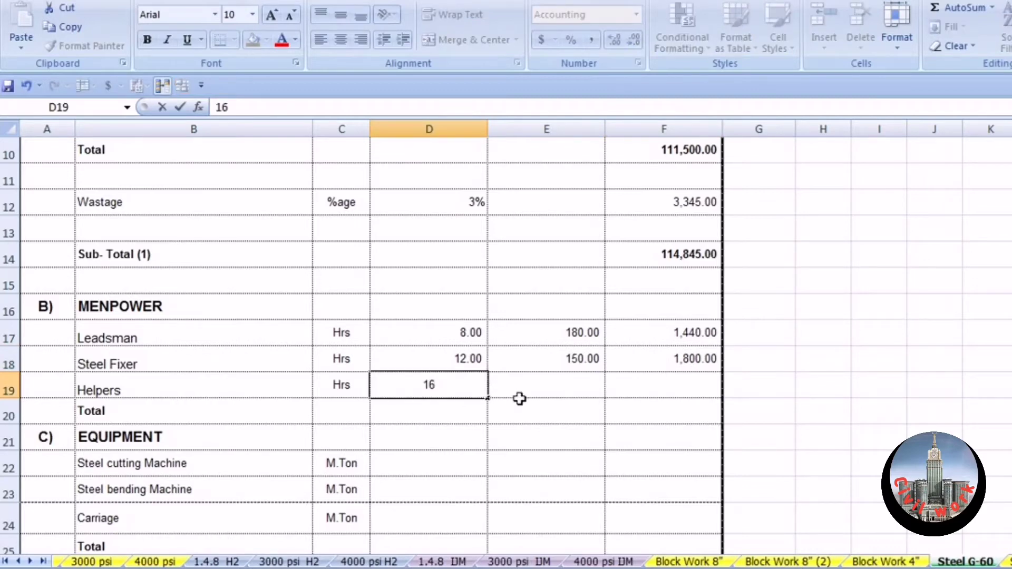
click(519, 401)
double_click(531, 384)
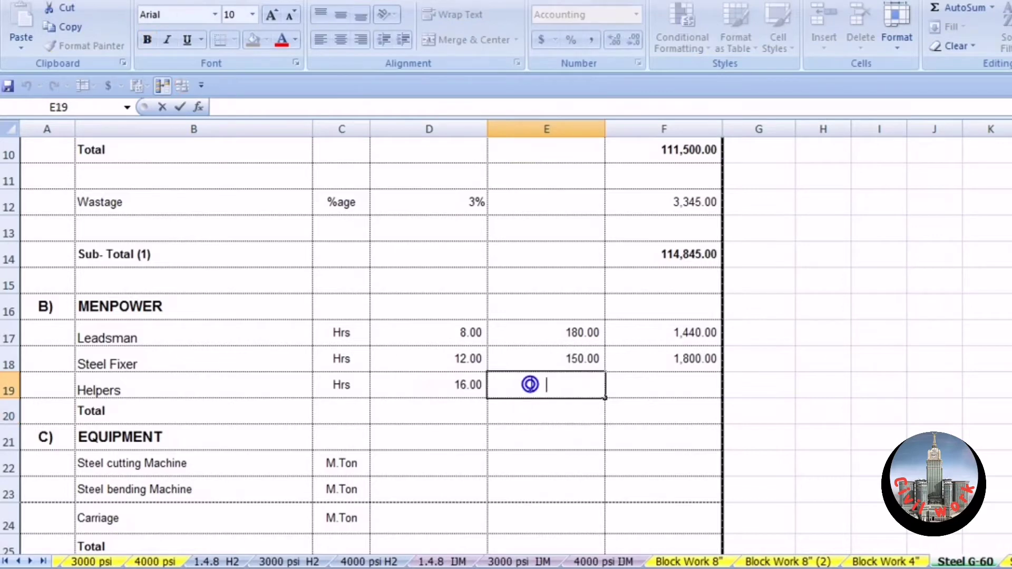
text(110)
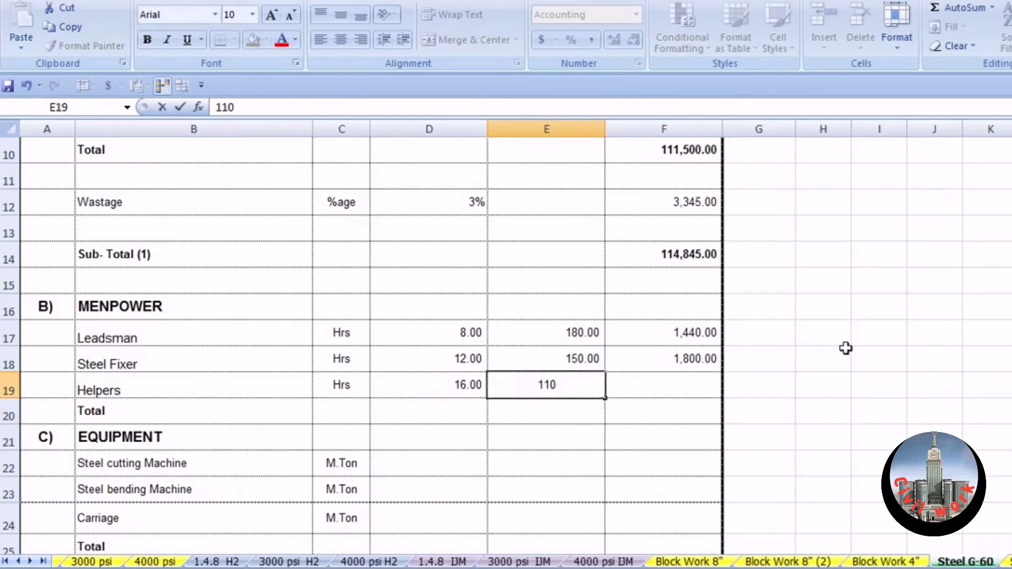
- Calculate the Helpers amount in F19 as rate times quantity with +E19*D19
click(705, 376)
text(+)
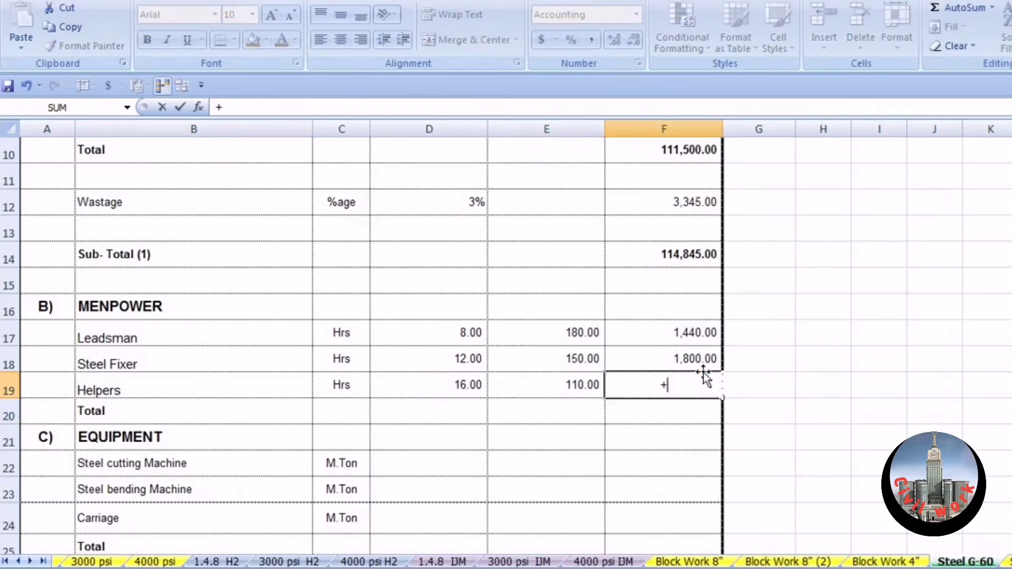
key(Left)
text(*)
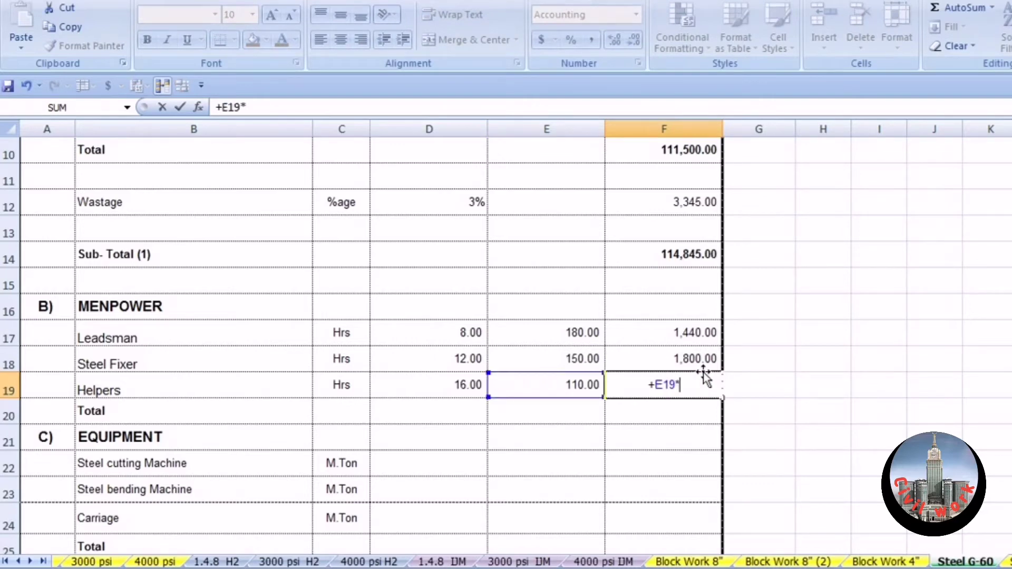
key(Left)
key(Left)
key(Return)
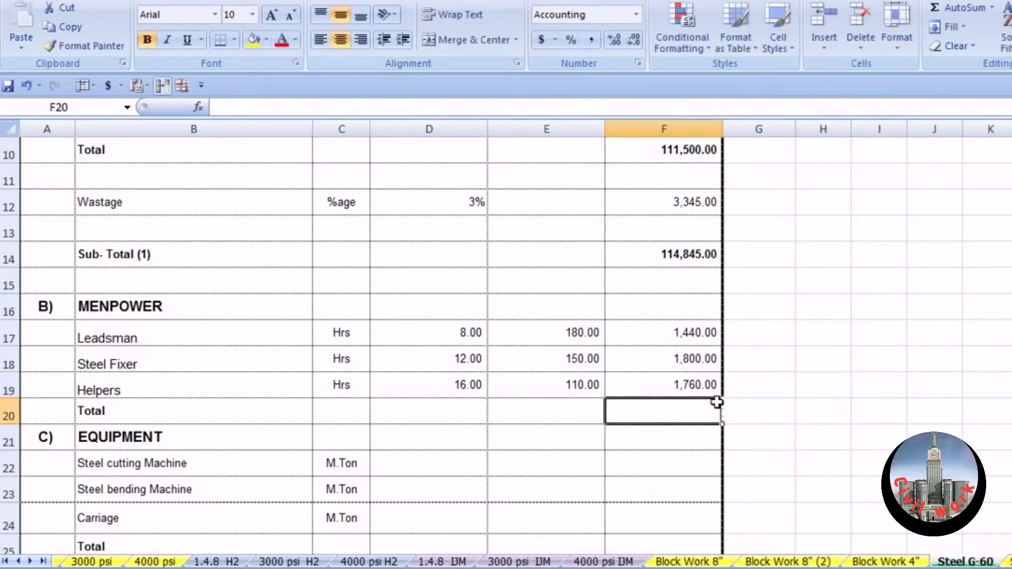
- Total the manpower amounts in F20 with =F19+F18+F17
click(672, 412)
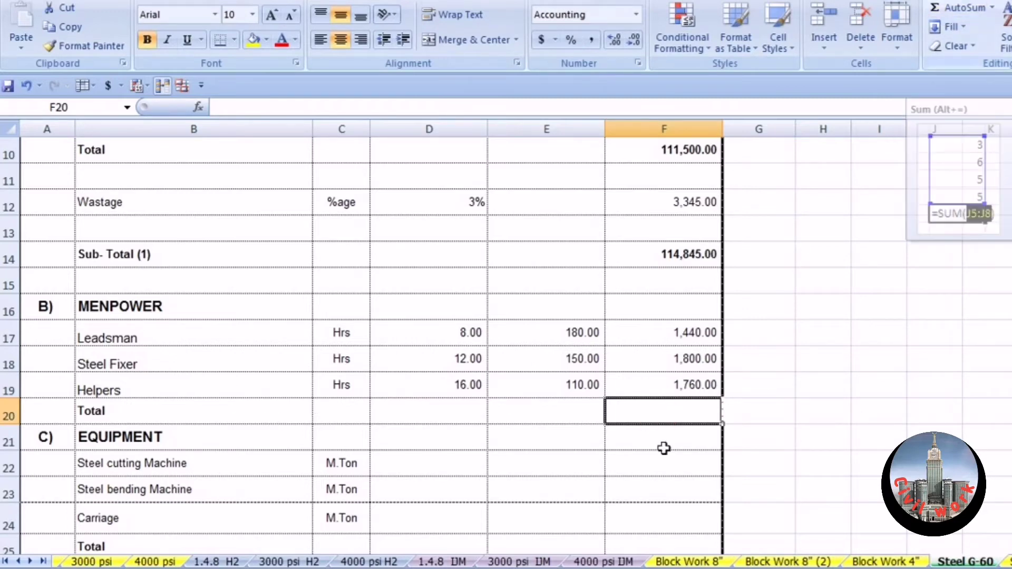
double_click(667, 408)
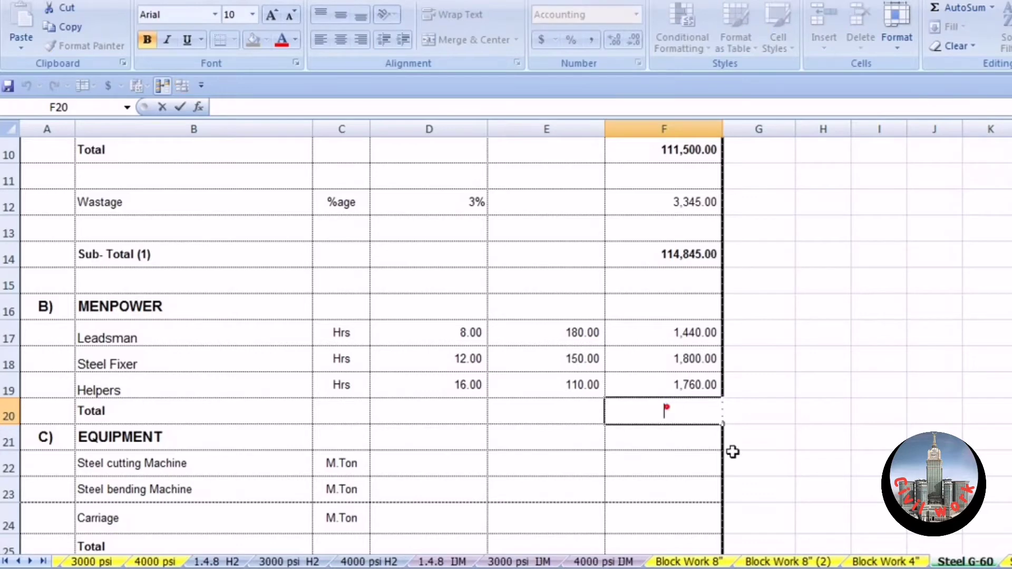
text(=)
key(Up)
text(+)
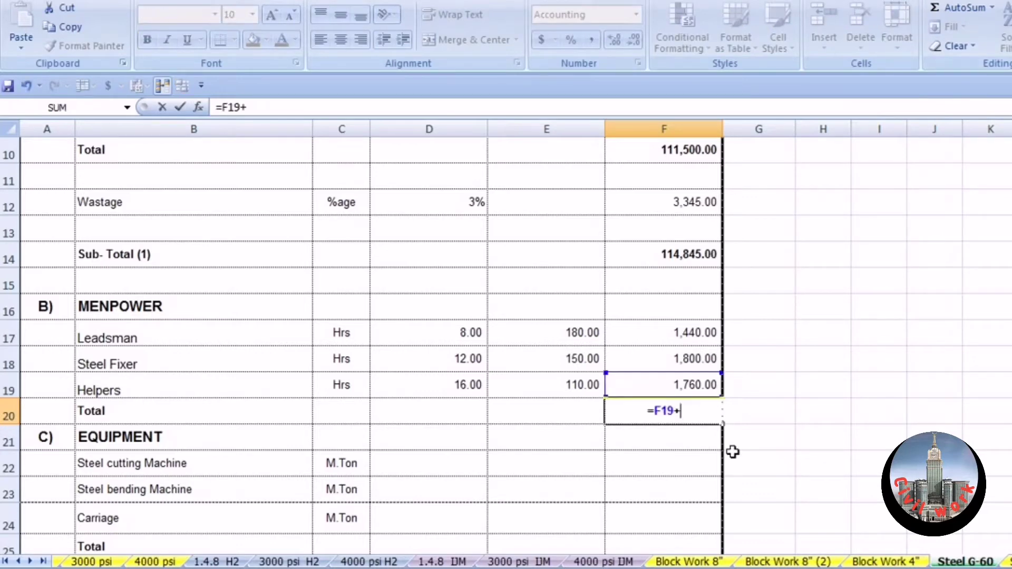
key(Up)
key(Up)
text(+)
key(Up)
key(Up)
key(Up)
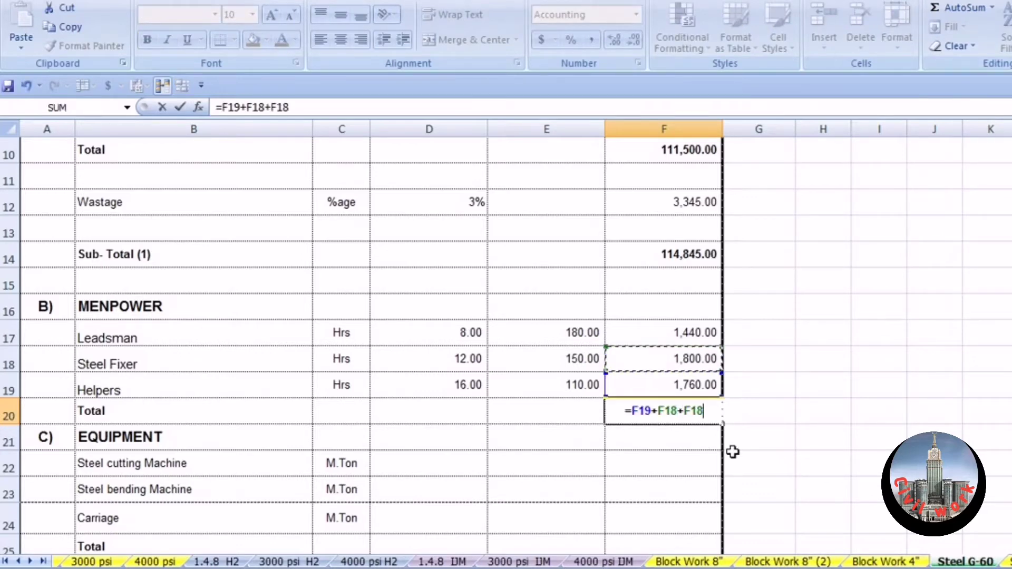
key(Return)
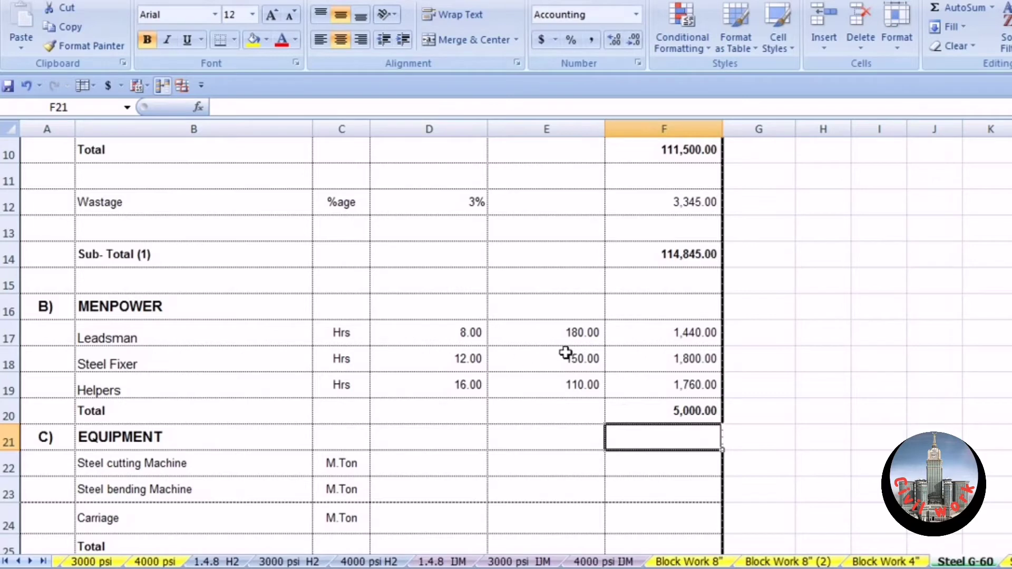
- Work out an hourly rate in the spare cell H17 with =1200/8 and clear the cell
click(810, 338)
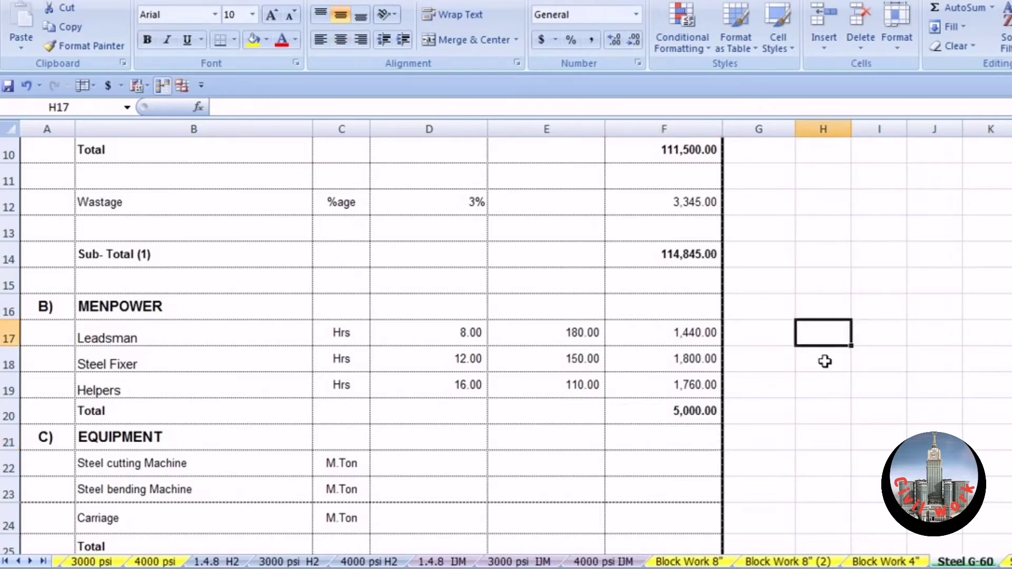
text(=)
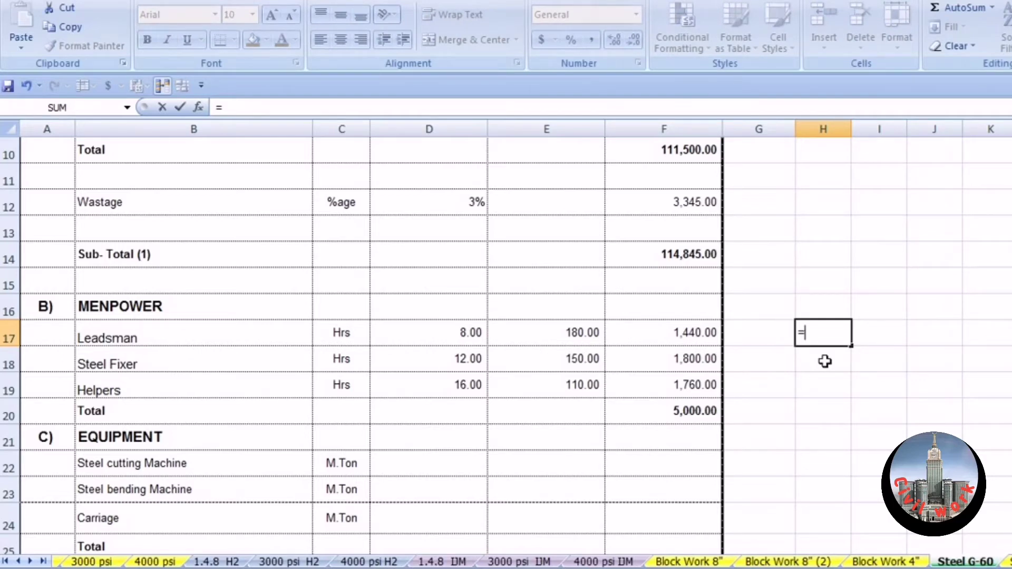
text(1200/8)
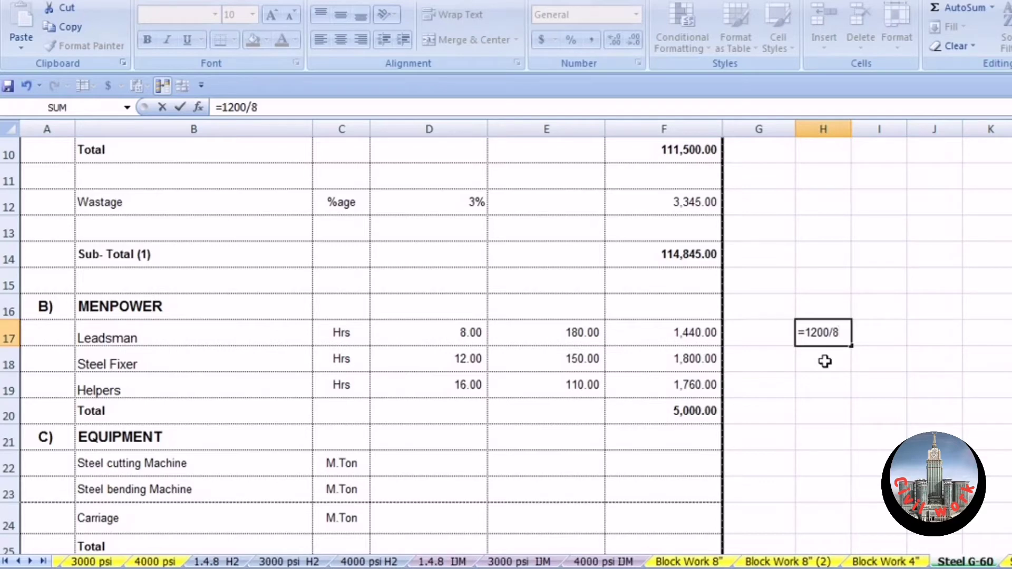
key(Return)
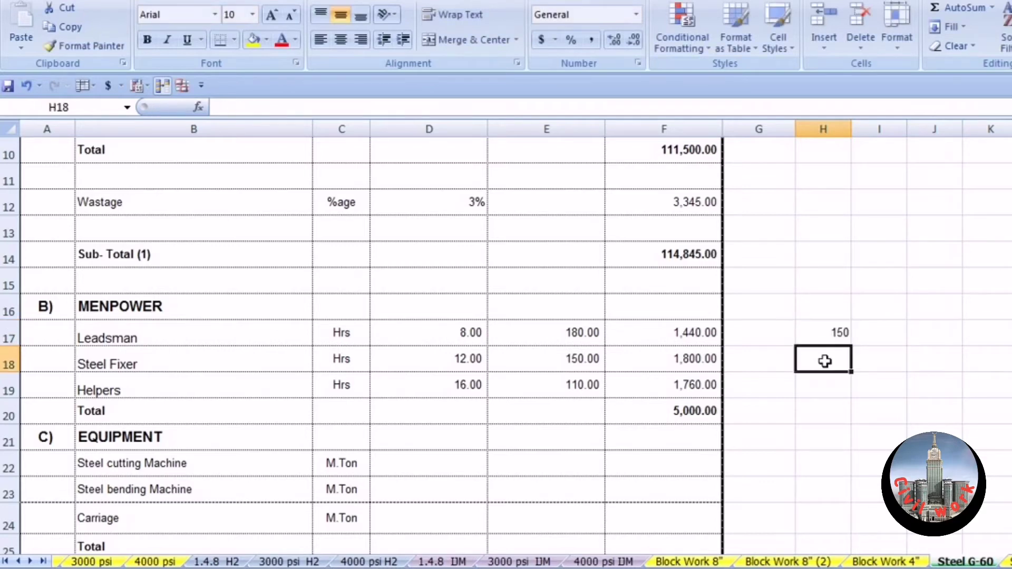
click(839, 325)
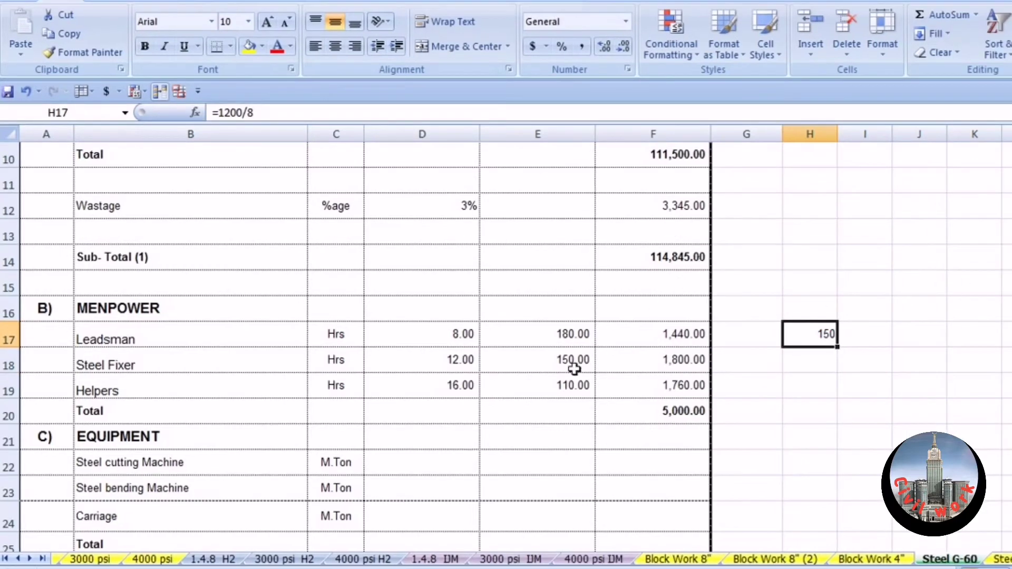
key(Delete)
- Enter 1 M.Ton as the Steel cutting Machine quantity in D22 and 350 as the rate in E22
scroll(509, 378, down, 2)
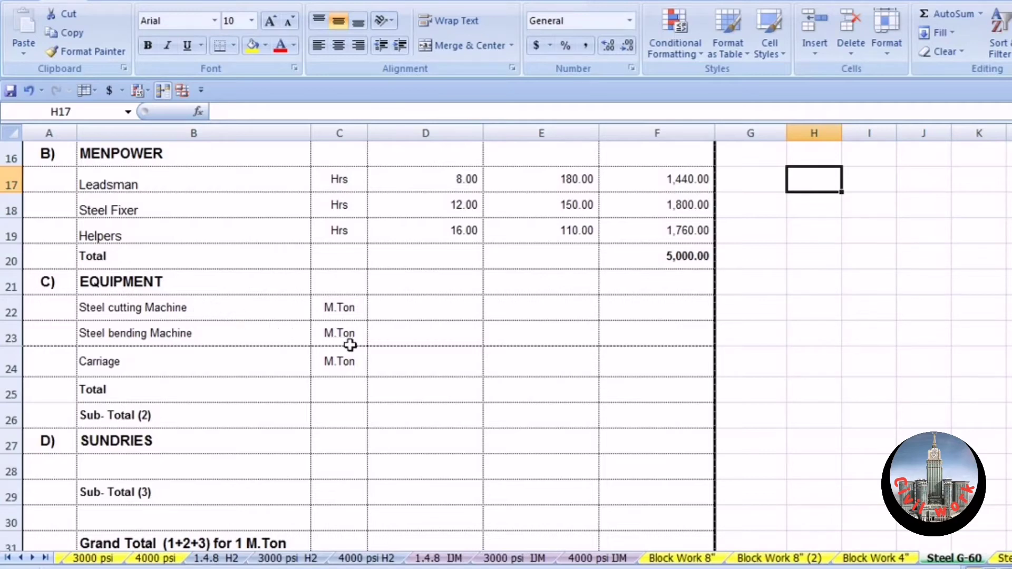
click(394, 307)
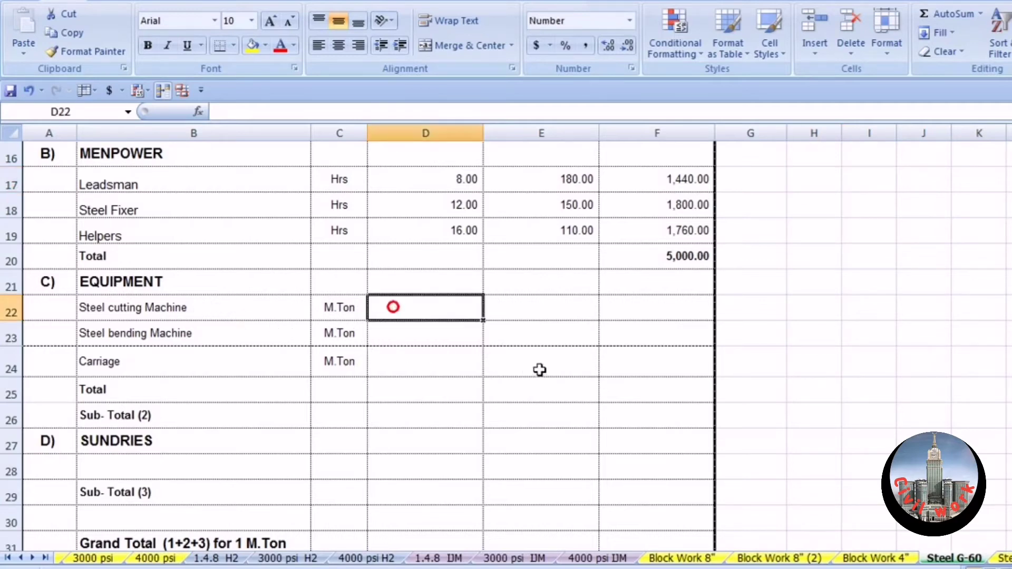
text(1)
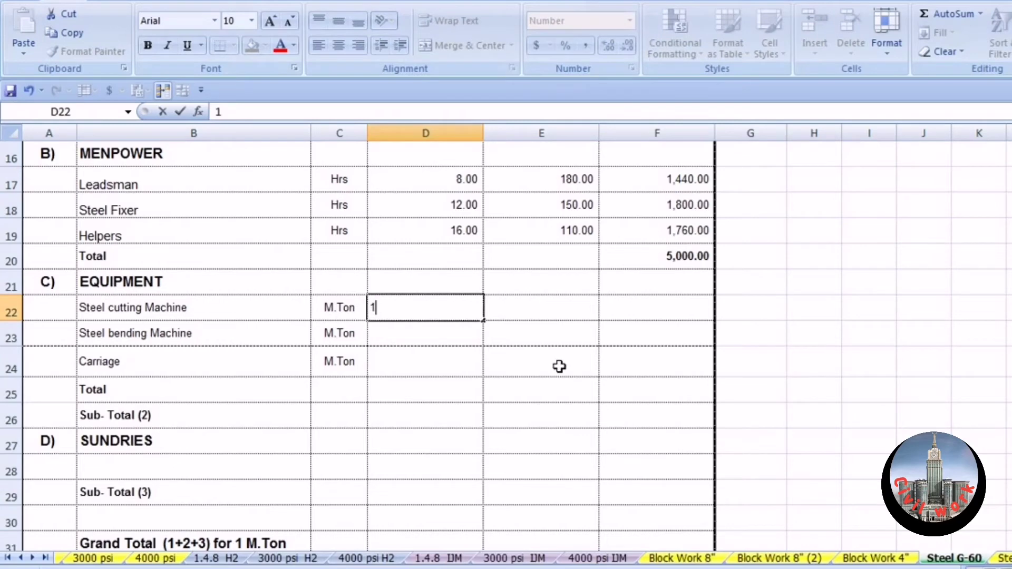
click(563, 304)
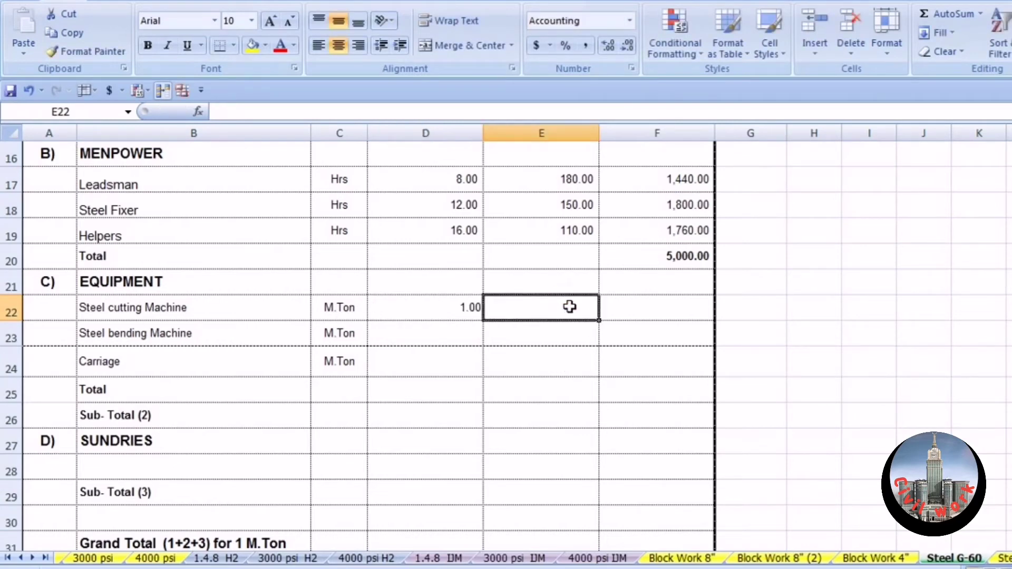
text(3)
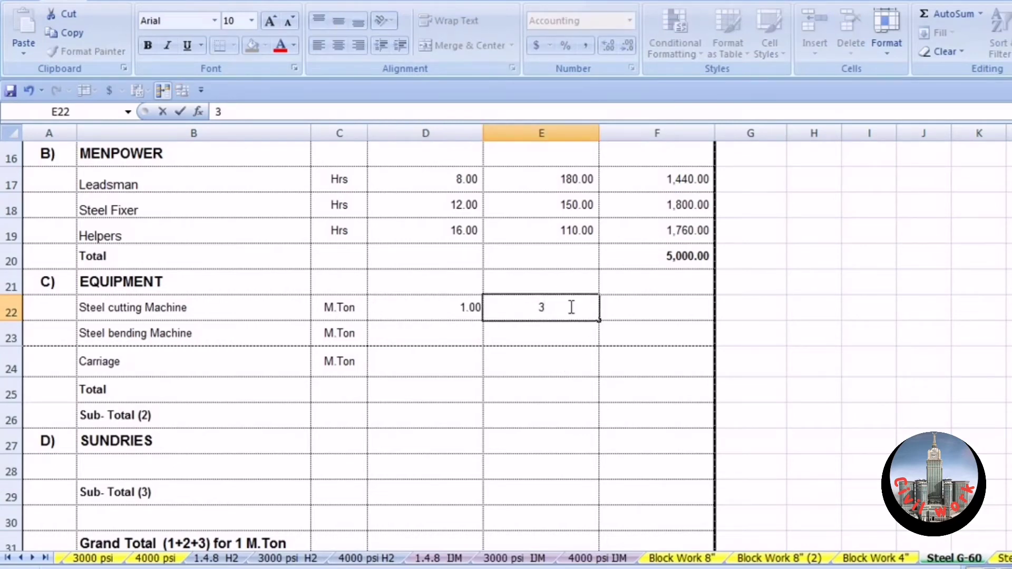
text(50)
key(Return)
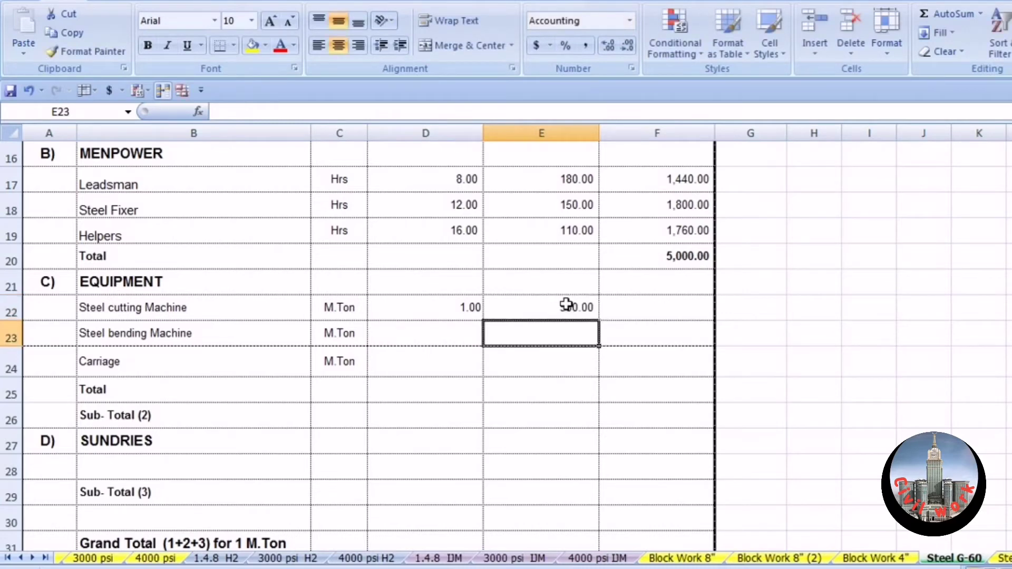
- Calculate the Steel cutting Machine amount in F22 as rate times quantity with =E22*D22
click(617, 308)
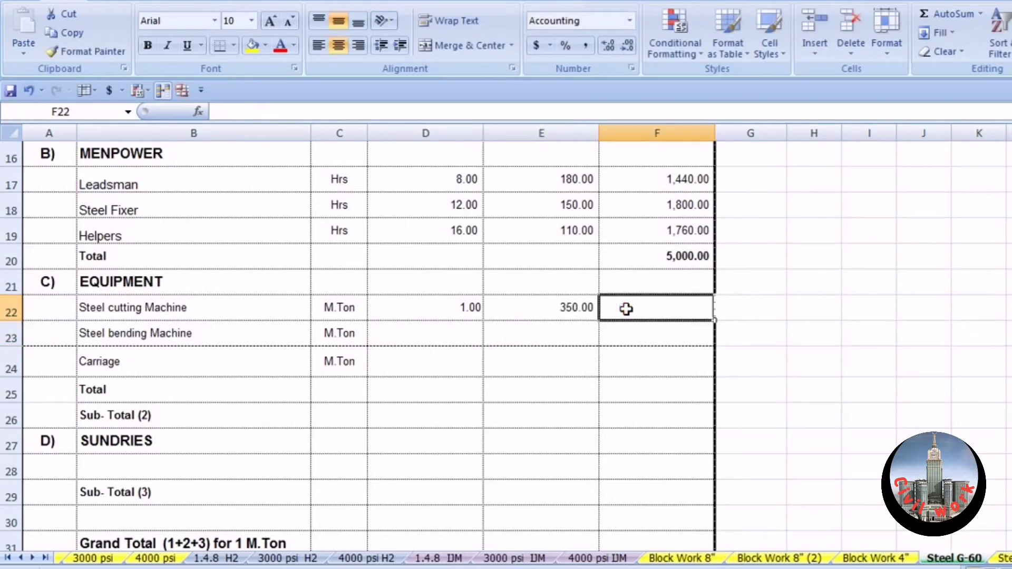
text(=)
key(Left)
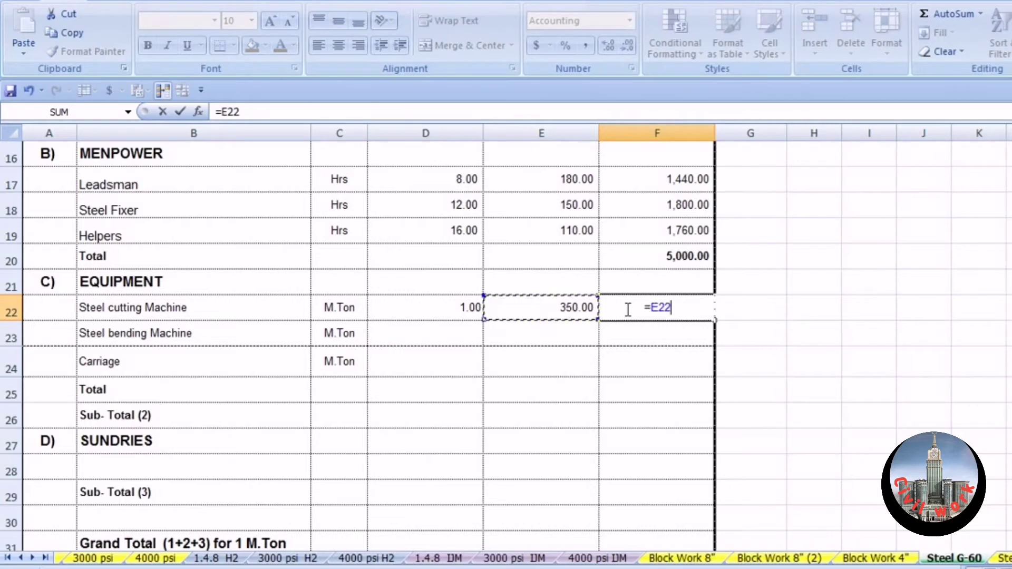
text(*)
key(Left)
key(Left)
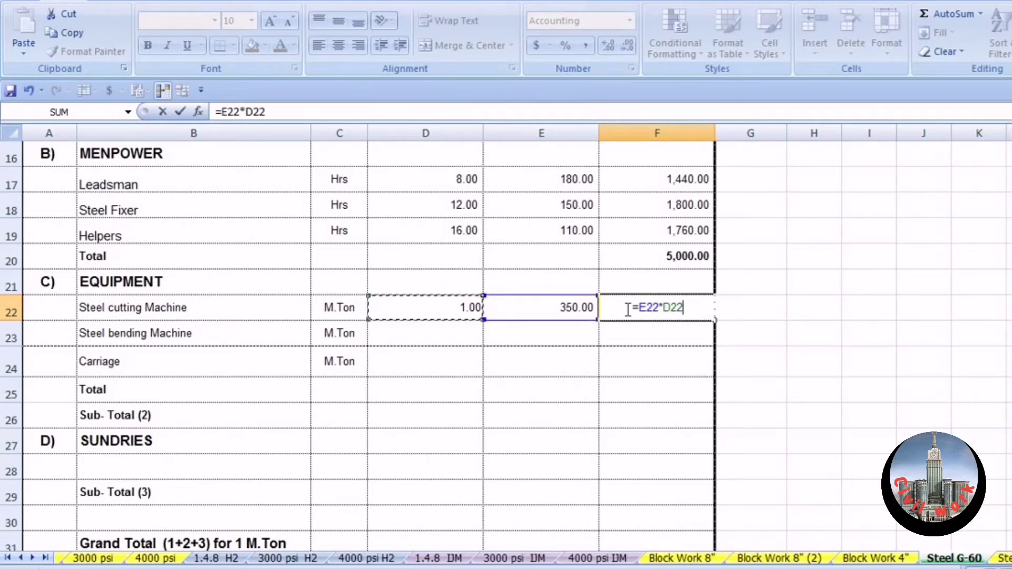
key(Return)
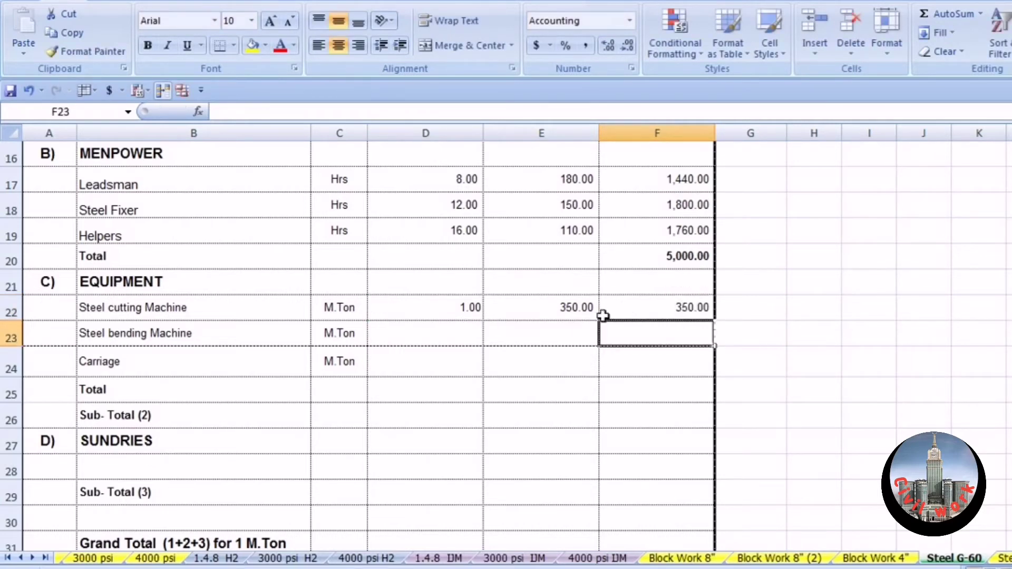
- Enter 1 M.Ton as the Steel bending Machine quantity in D23 and 250 as the rate in E23
click(428, 327)
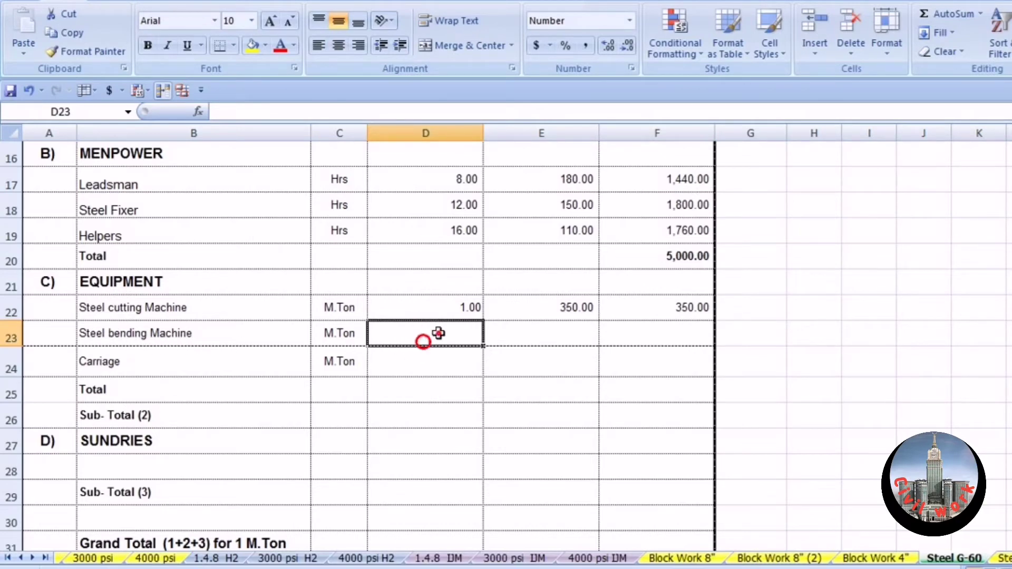
text(1)
click(546, 341)
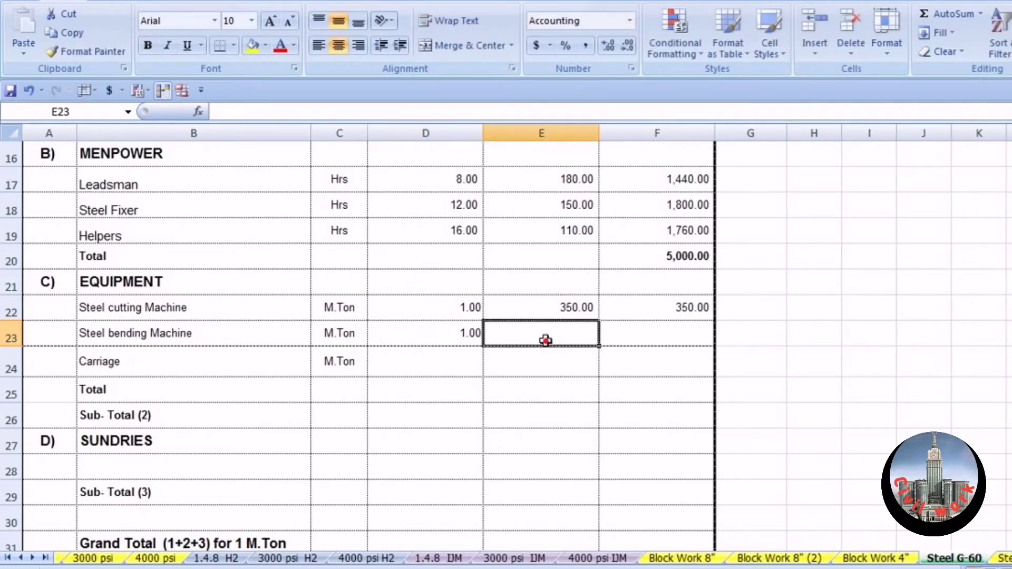
text(250)
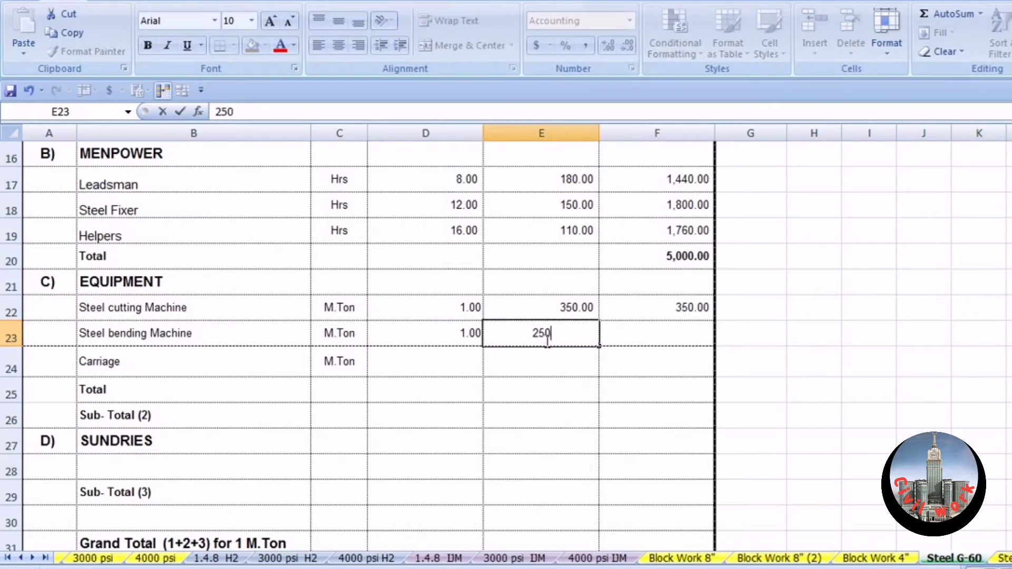
- Calculate the Steel bending Machine amount in F23 as rate times quantity with =E23*D23
click(634, 331)
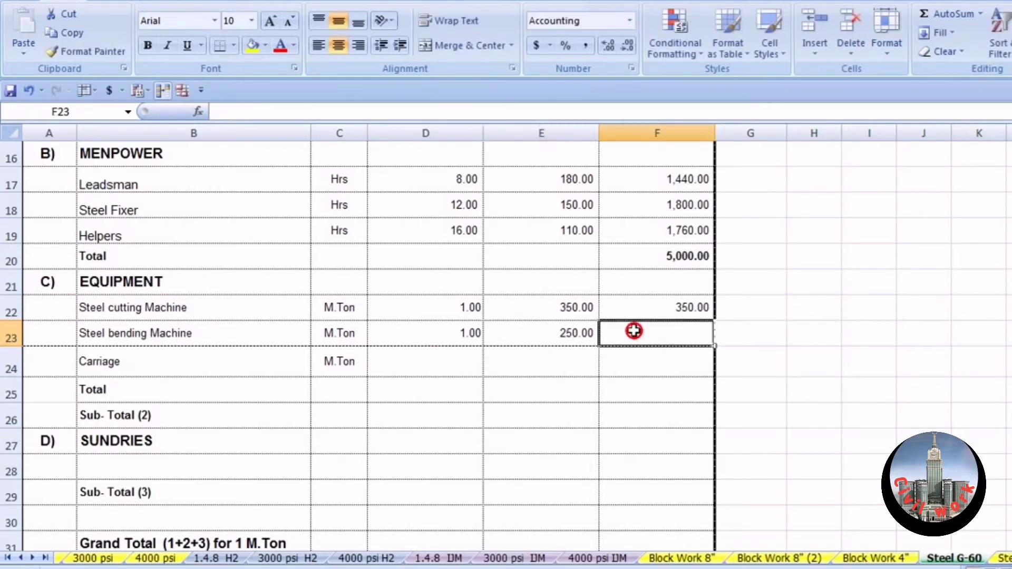
text(=E23)
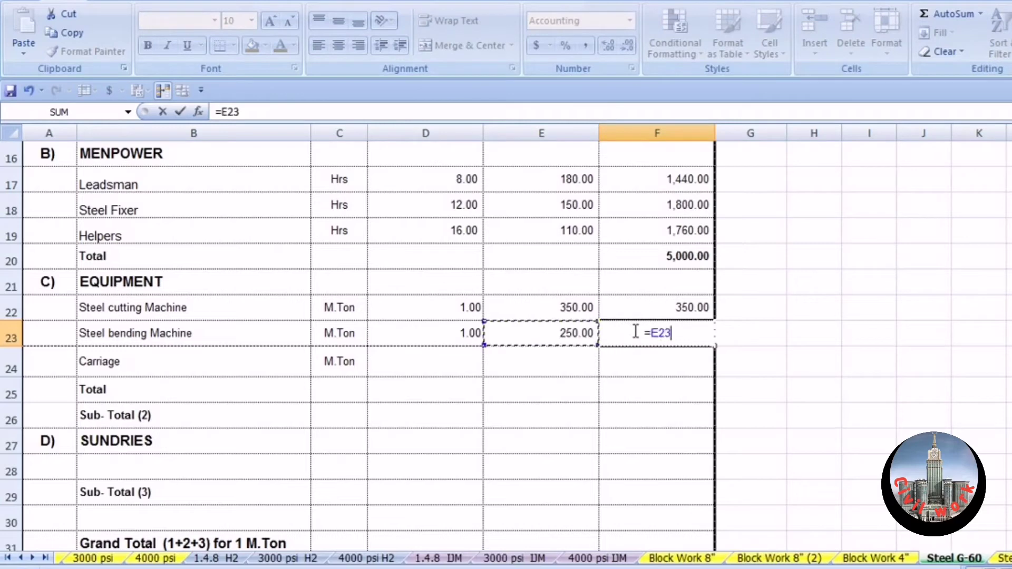
text(*D23)
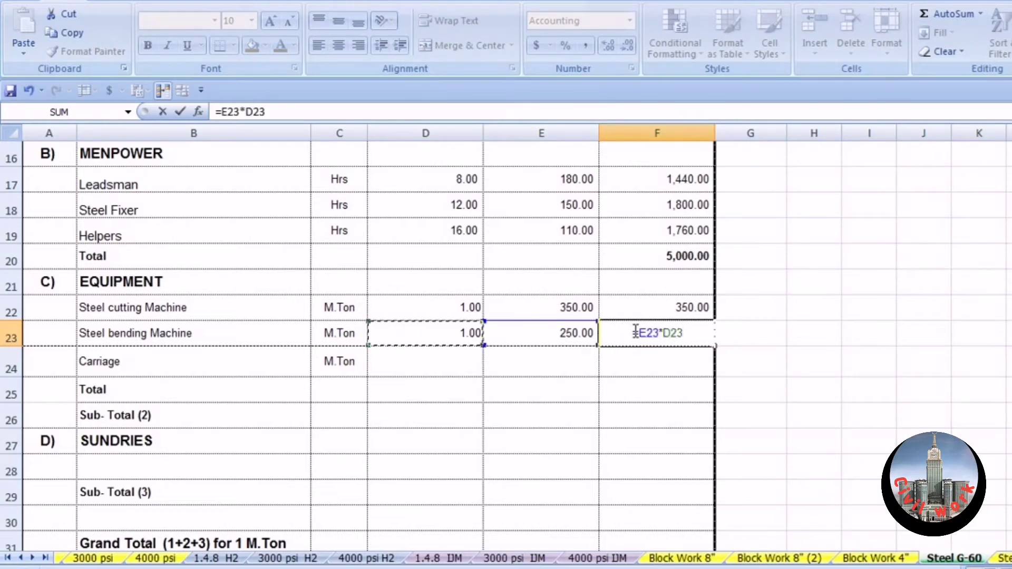
key(Return)
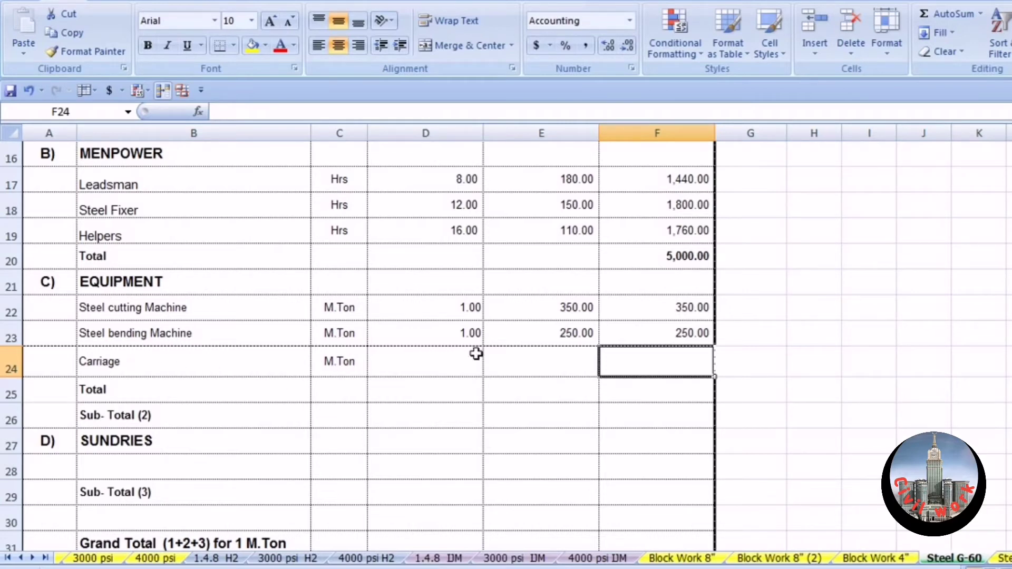
- Enter 1 M.Ton as the Carriage quantity in D24 and 600 as the rate in E24
click(457, 368)
text(1)
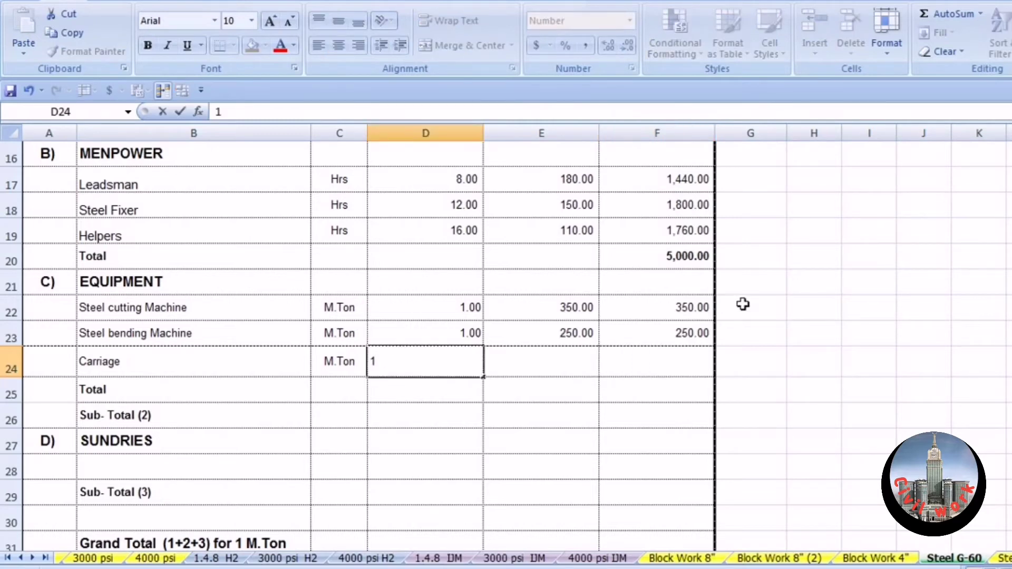
click(577, 365)
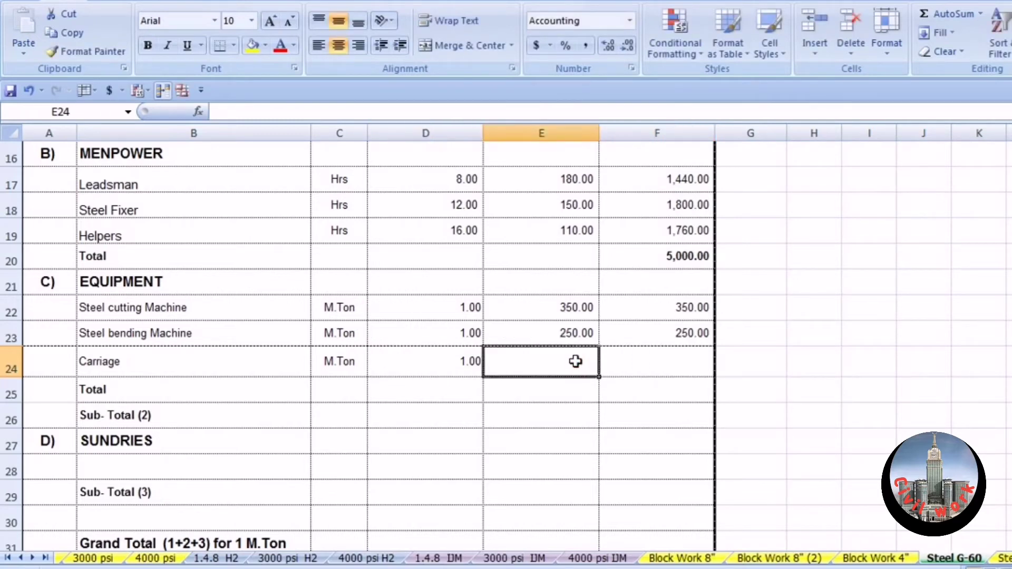
text(60)
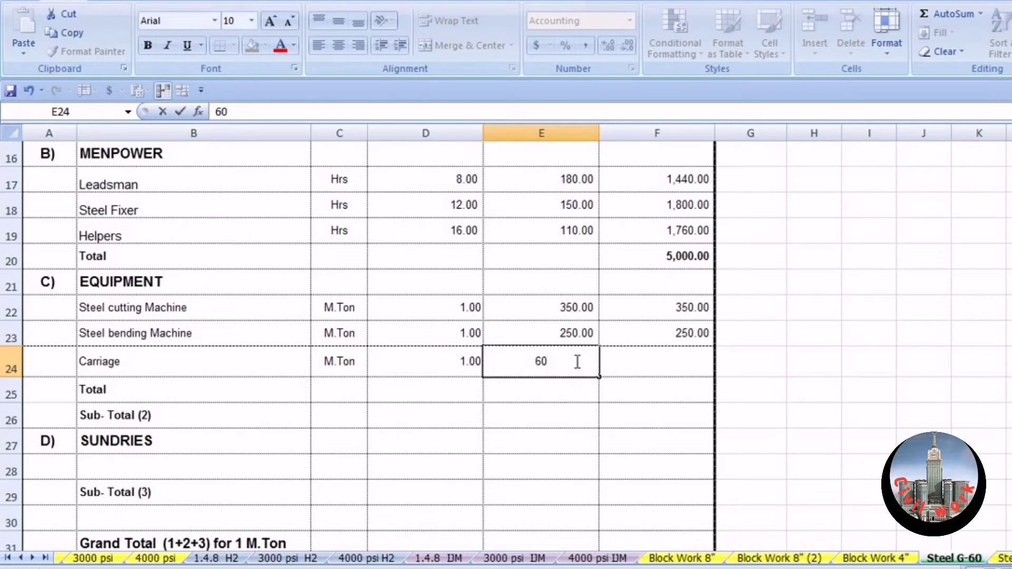
text(0)
key(Return)
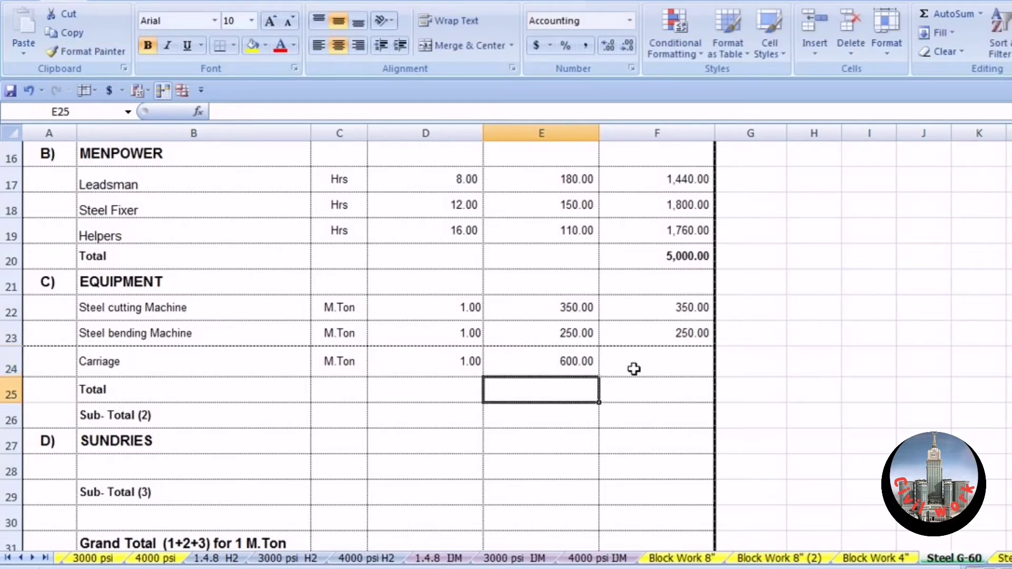
- Calculate the Carriage amount in F24 as rate times quantity with =E24*D24
click(634, 369)
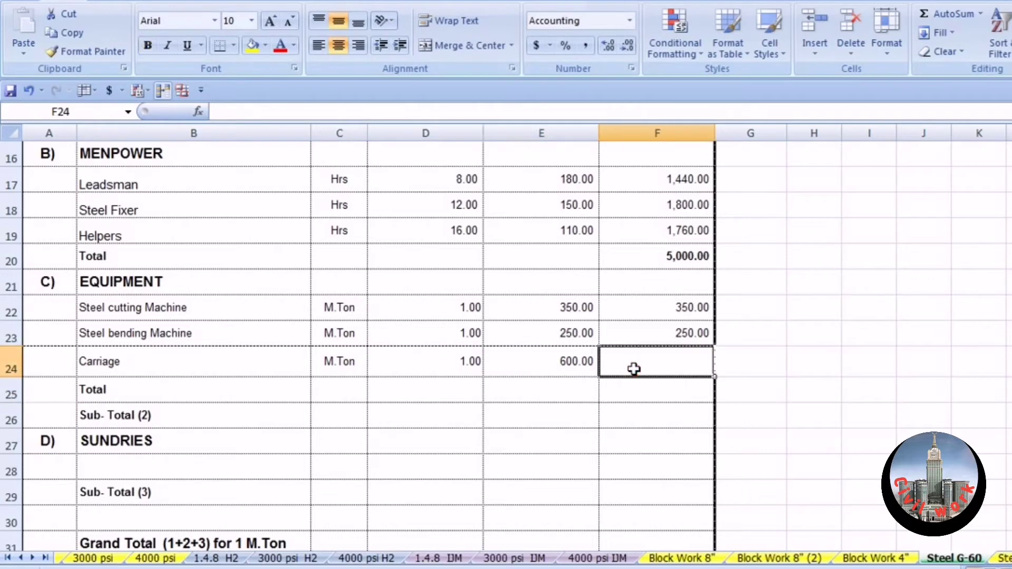
text(=)
key(Left)
text(*)
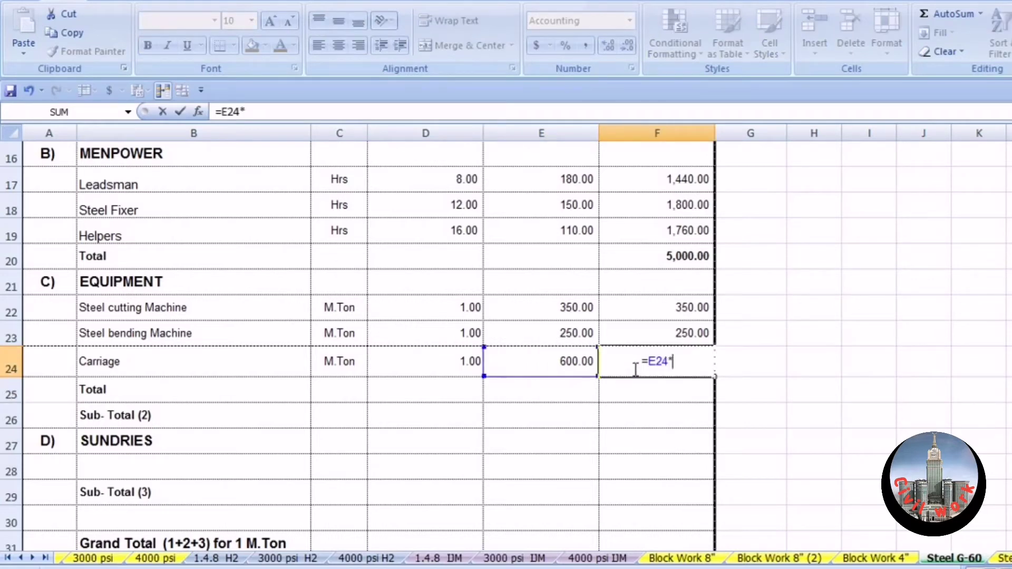
key(Left)
key(Left)
key(Return)
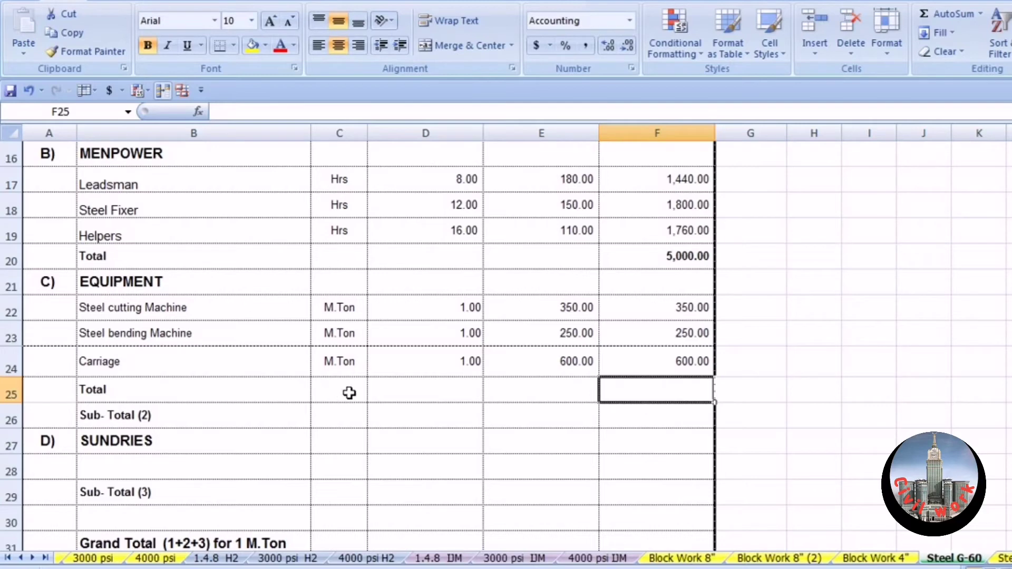
- Calculate the Equipment total in F25 by adding the carriage, bending machine and cutting machine amounts with =F24+F23+F22
click(627, 390)
text(=)
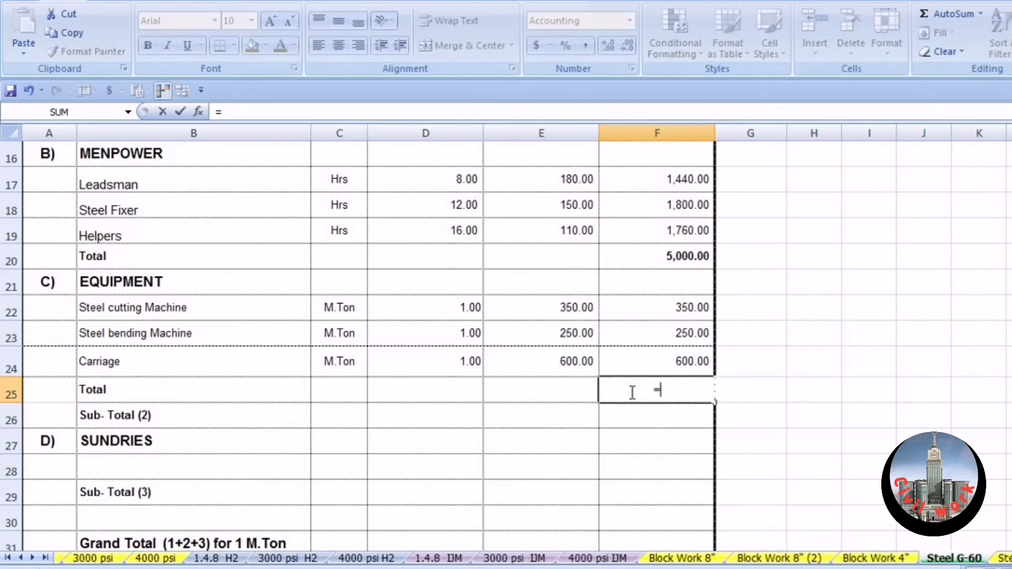
key(Up)
text(+)
key(Up)
key(Up)
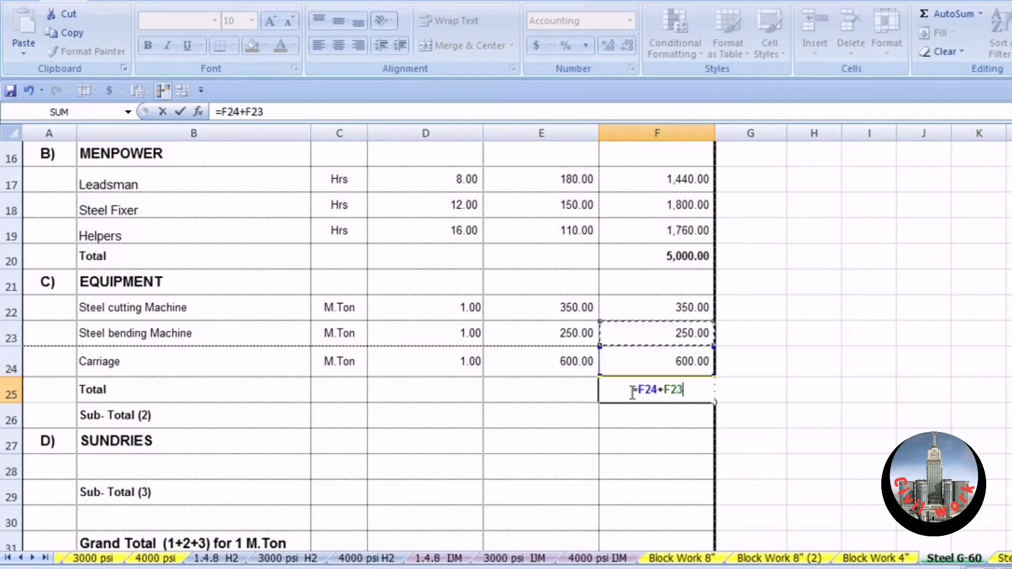
key(Down)
text(+)
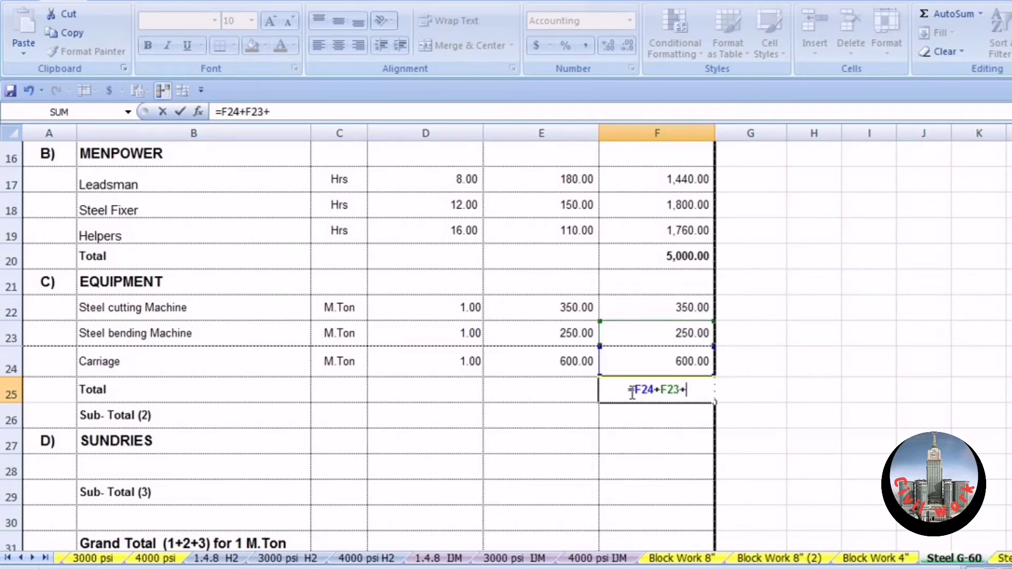
key(Up)
key(Up)
key(Up)
key(Return)
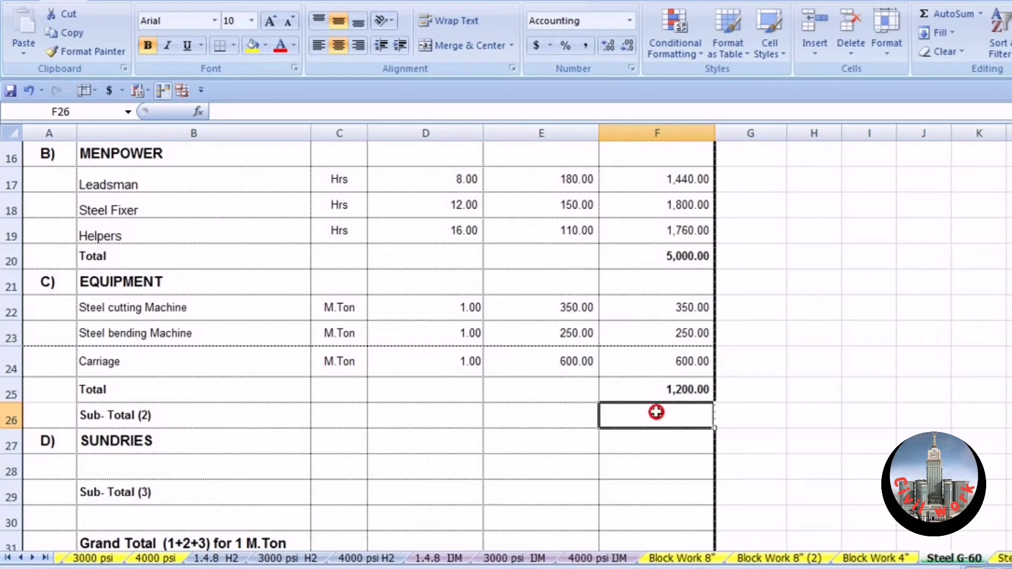
- Calculate Sub-Total (2) in F26 as the Equipment total plus the Menpower total with =F25+F20
text(=)
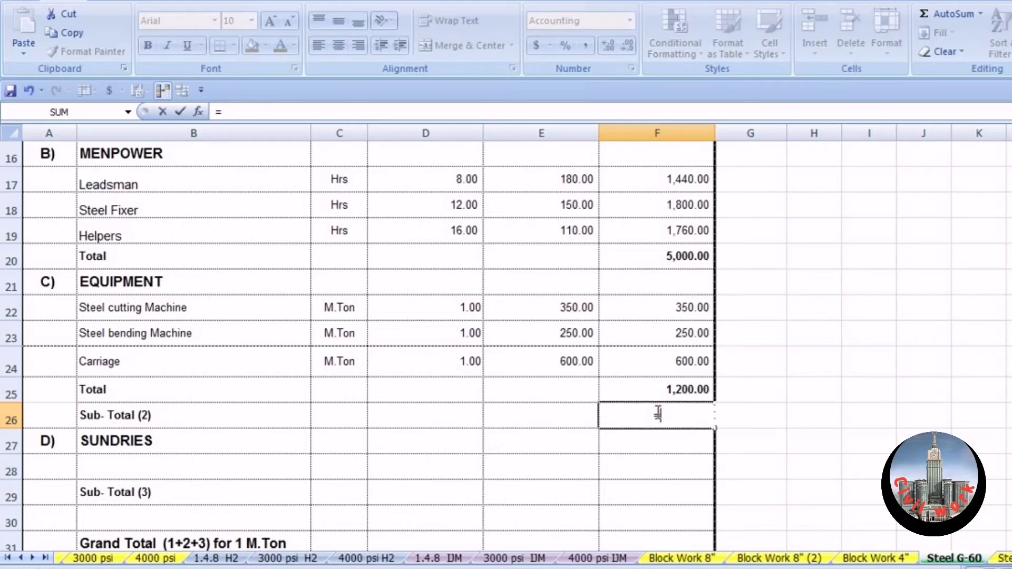
key(Up)
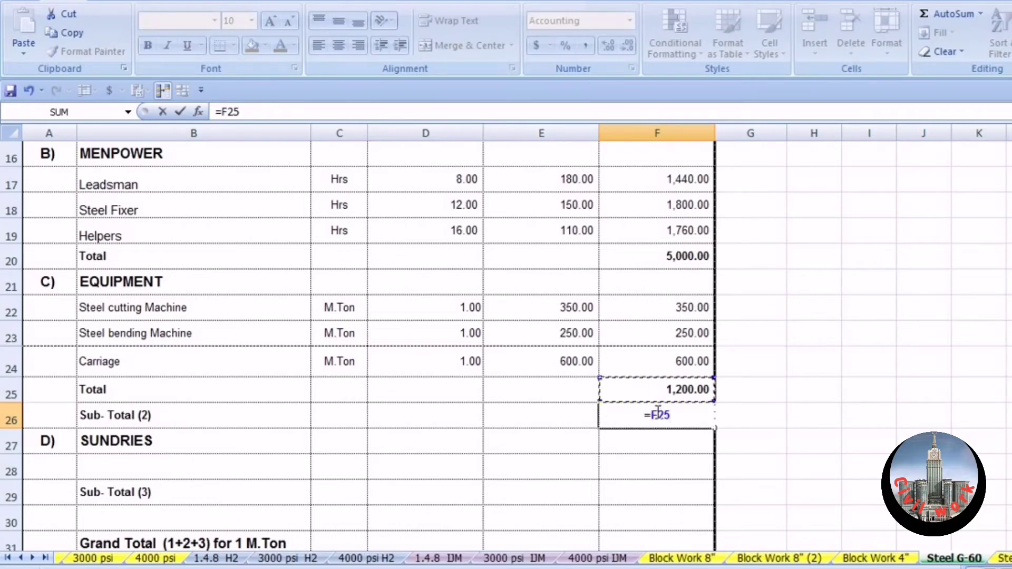
text(+)
click(643, 250)
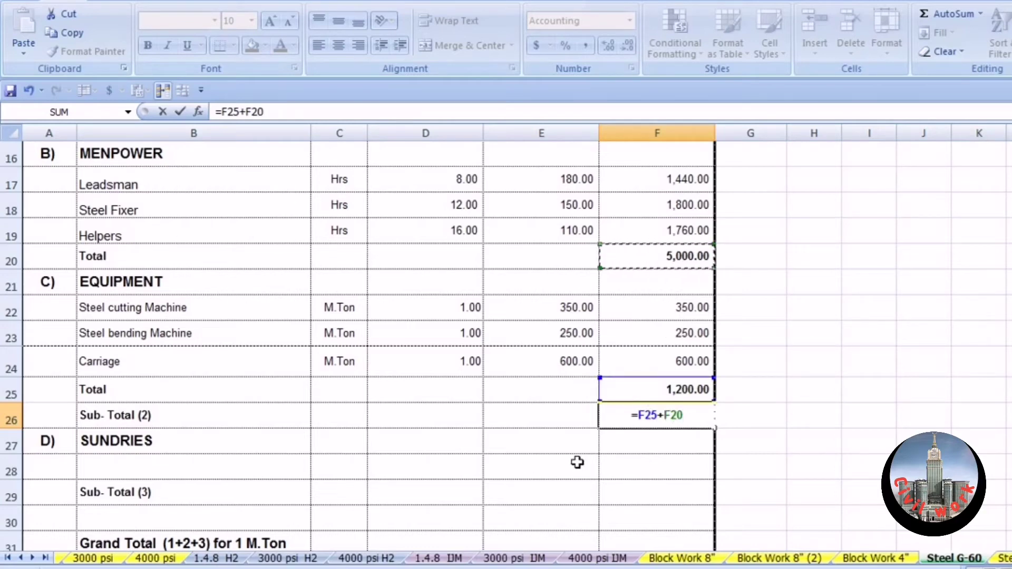
key(Return)
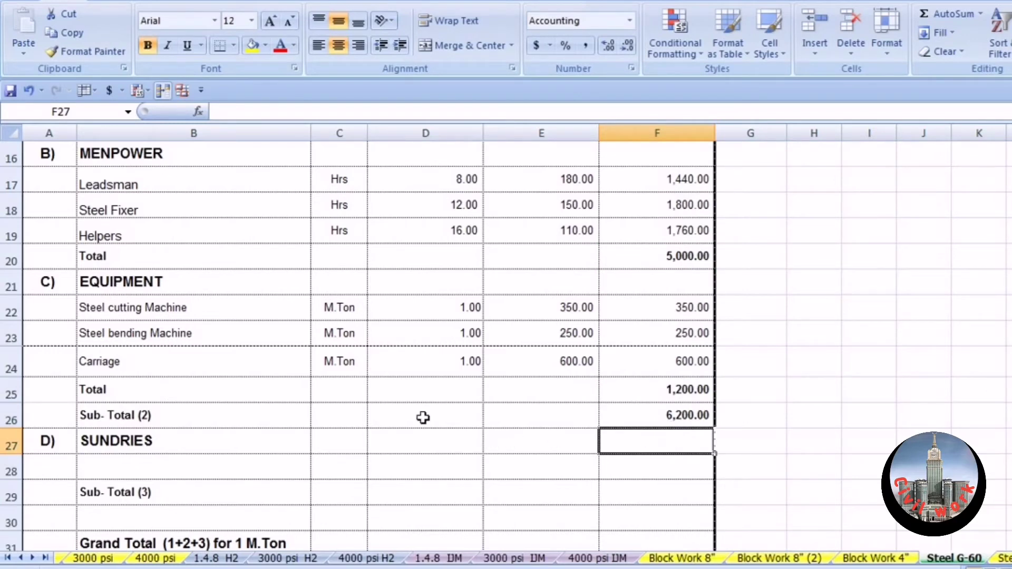
- Enter 2% as the Sundries percentage in C28
scroll(400, 390, down, 1)
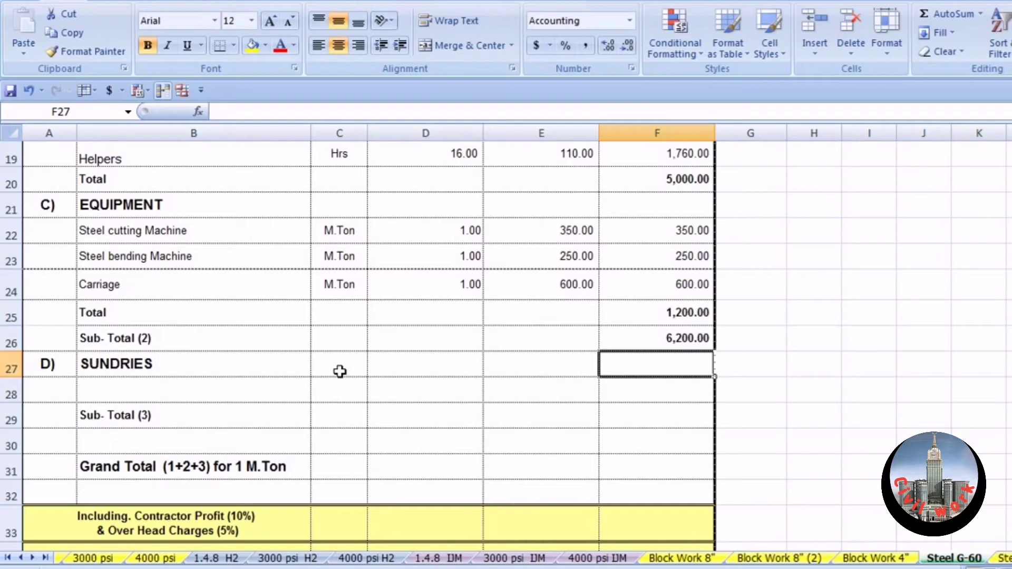
click(339, 391)
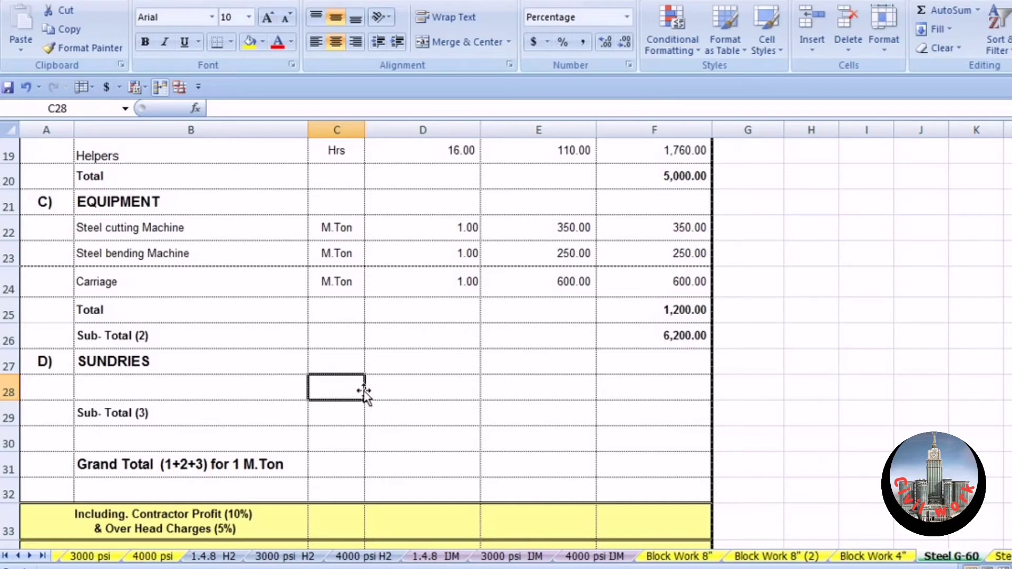
text(2%)
key(Return)
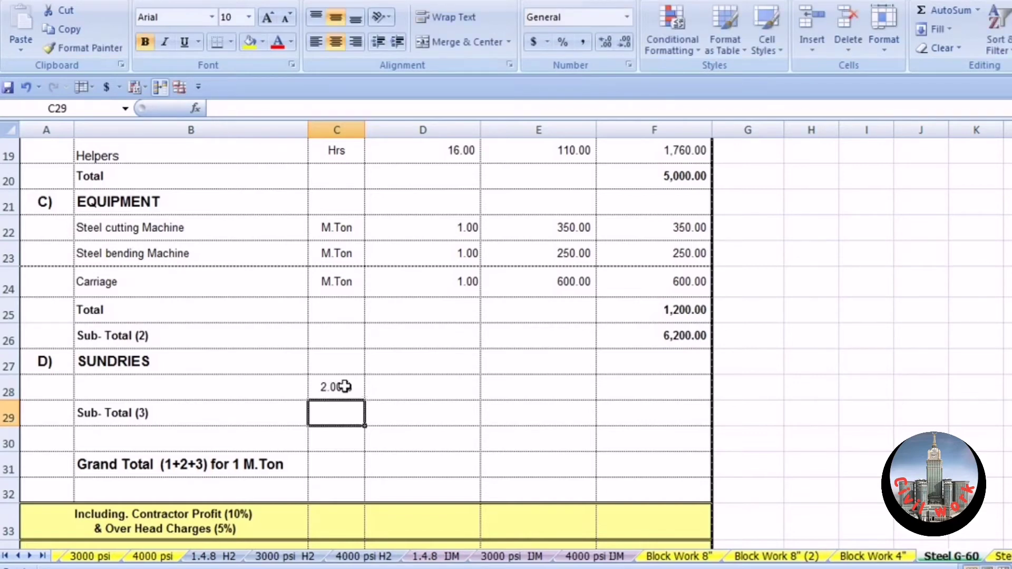
click(343, 387)
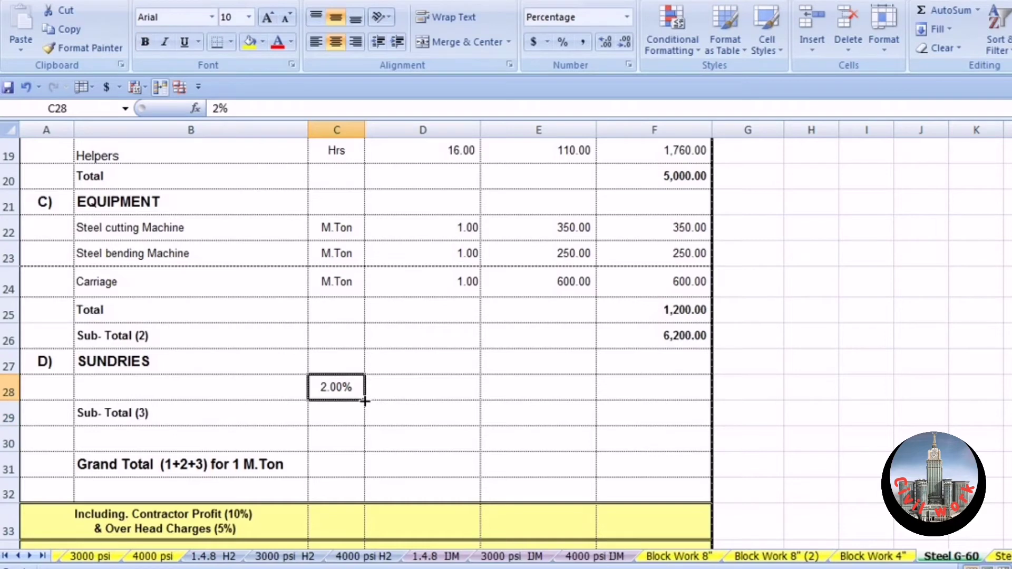
- Calculate the Sundries amount in F28 as Sub-Total (2) times the sundries percentage with =F26*C28
click(658, 390)
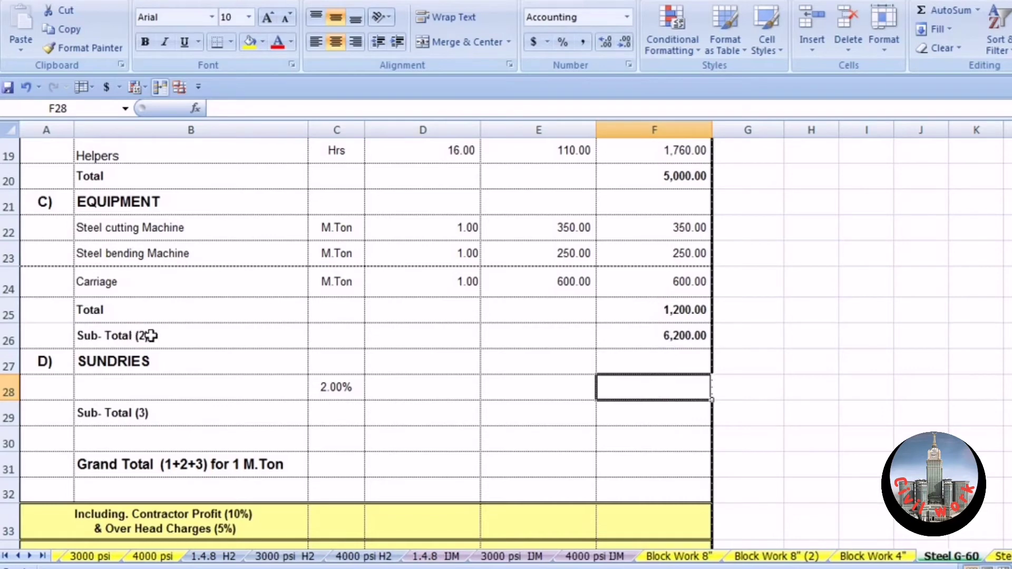
click(610, 390)
text(=)
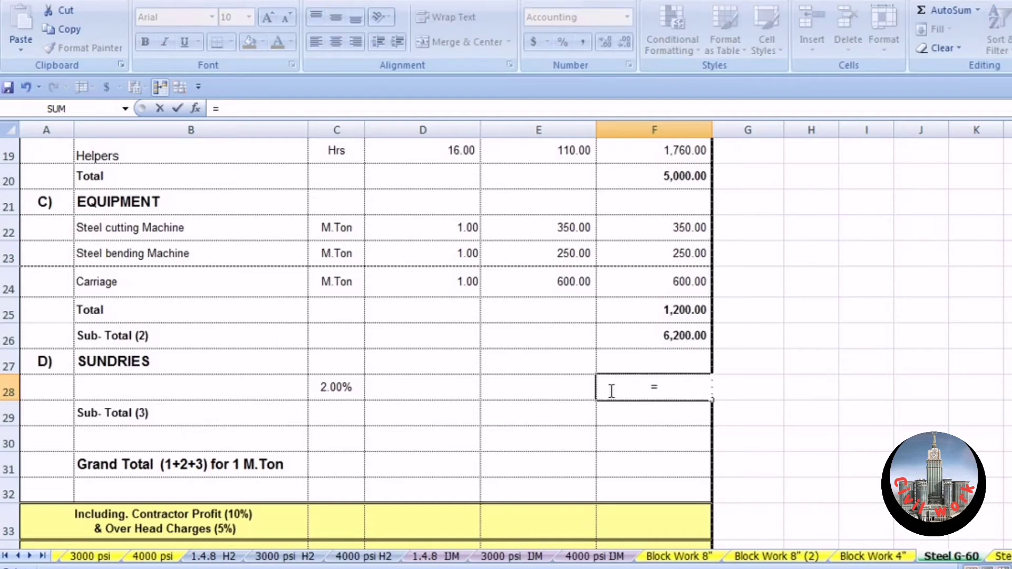
key(Up)
key(Up)
text(*)
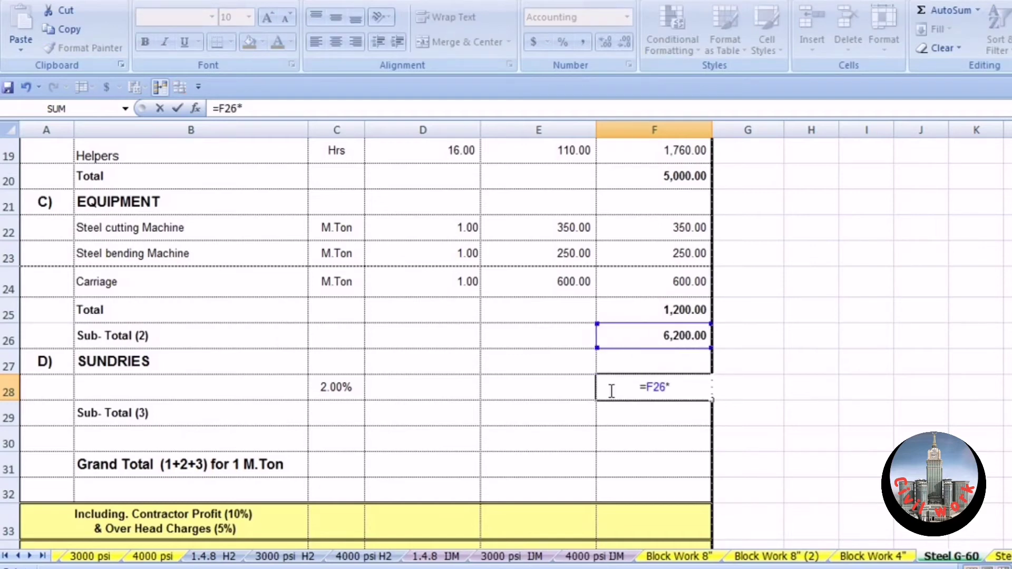
key(Left)
key(Left)
key(Left)
key(Return)
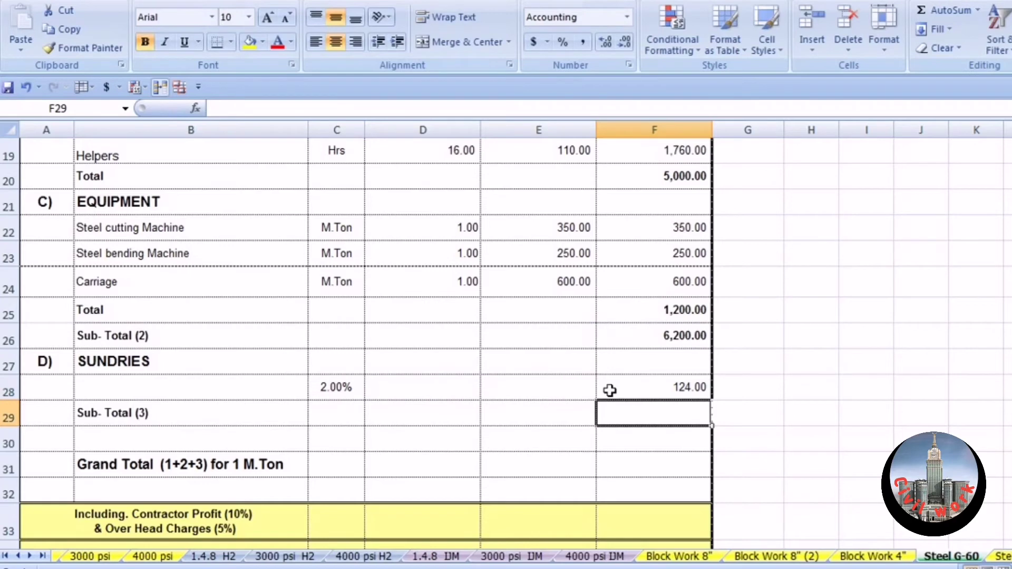
- Set Sub-Total (3) in F29 equal to the Sundries amount with =F28
click(649, 412)
text(=)
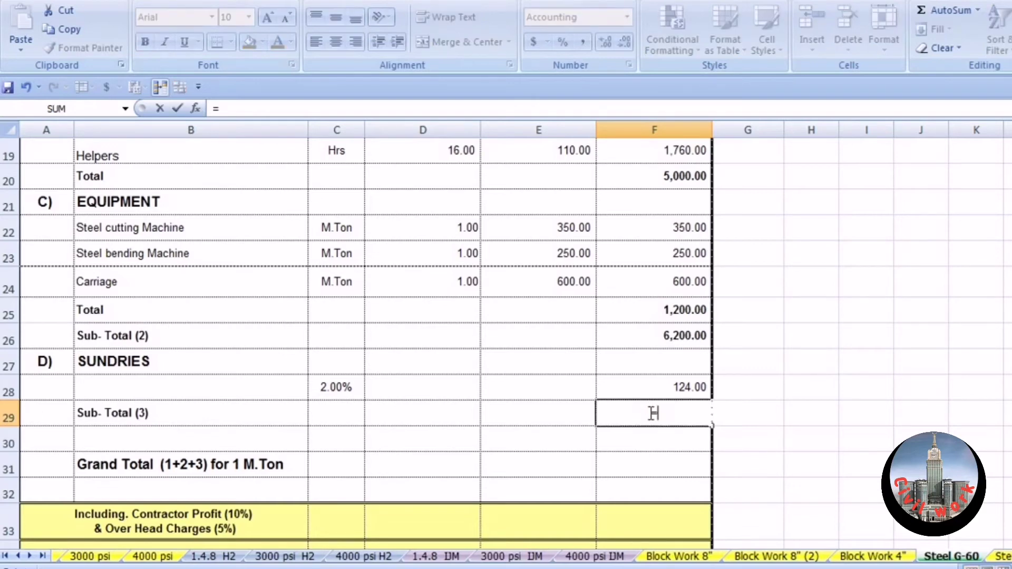
key(Up)
key(Return)
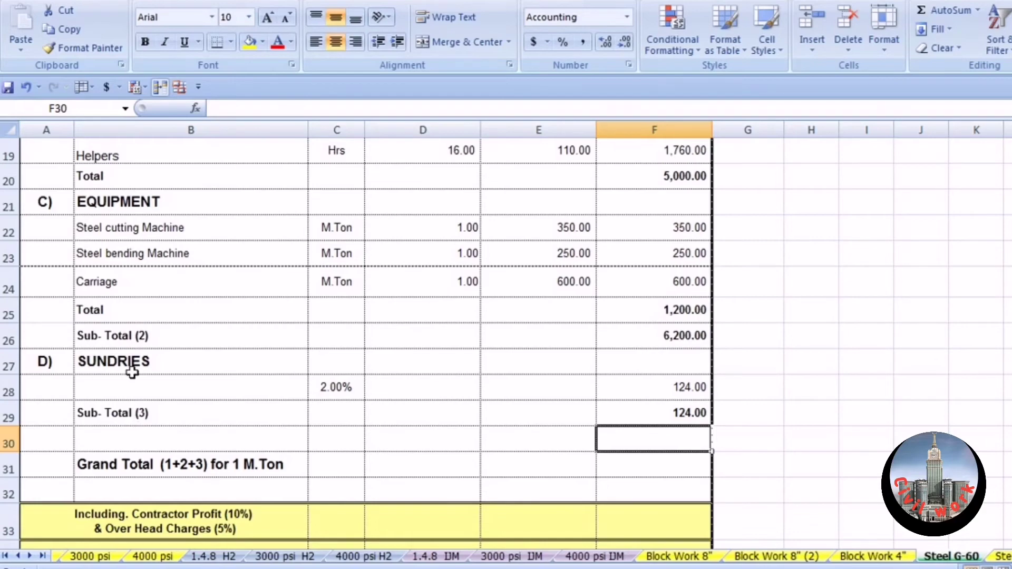
- Calculate the Grand Total (1+2+3) for 1 M.Ton in F31 by adding the three sub-totals with =F29+F26+F14
scroll(134, 334, up, 2)
scroll(152, 264, up, 1)
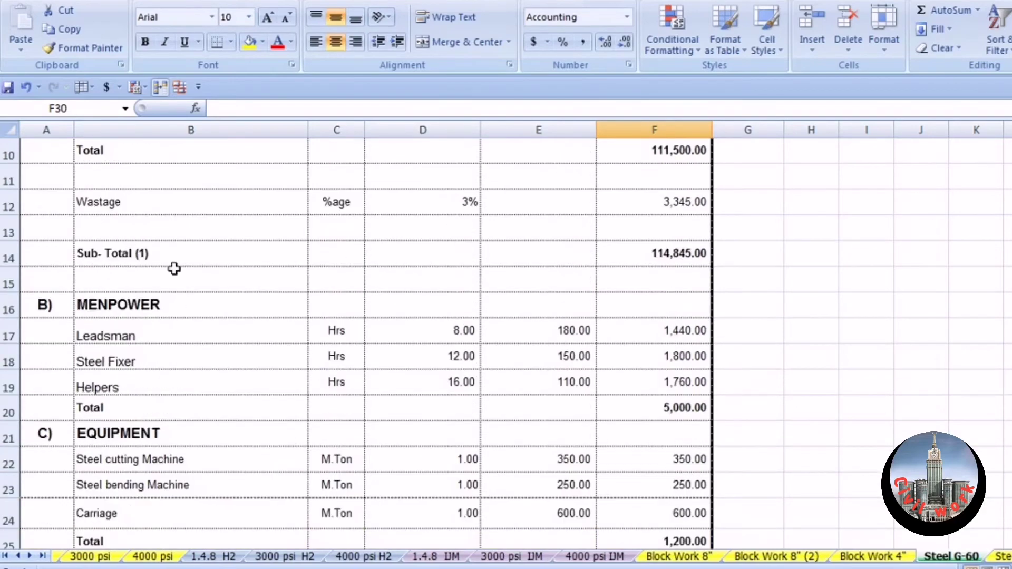
scroll(205, 277, down, 2)
scroll(308, 427, down, 2)
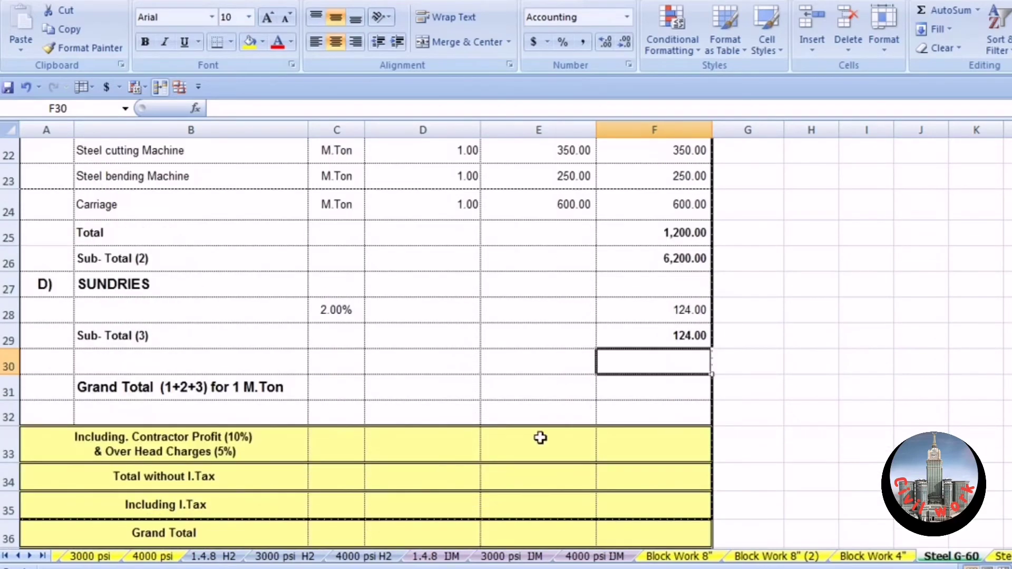
click(662, 392)
text(=)
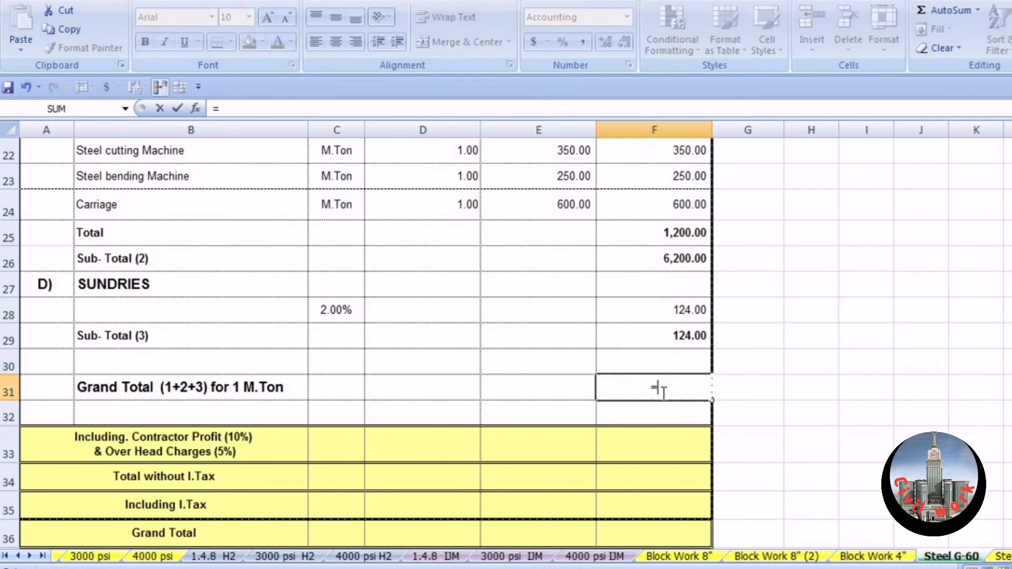
click(661, 331)
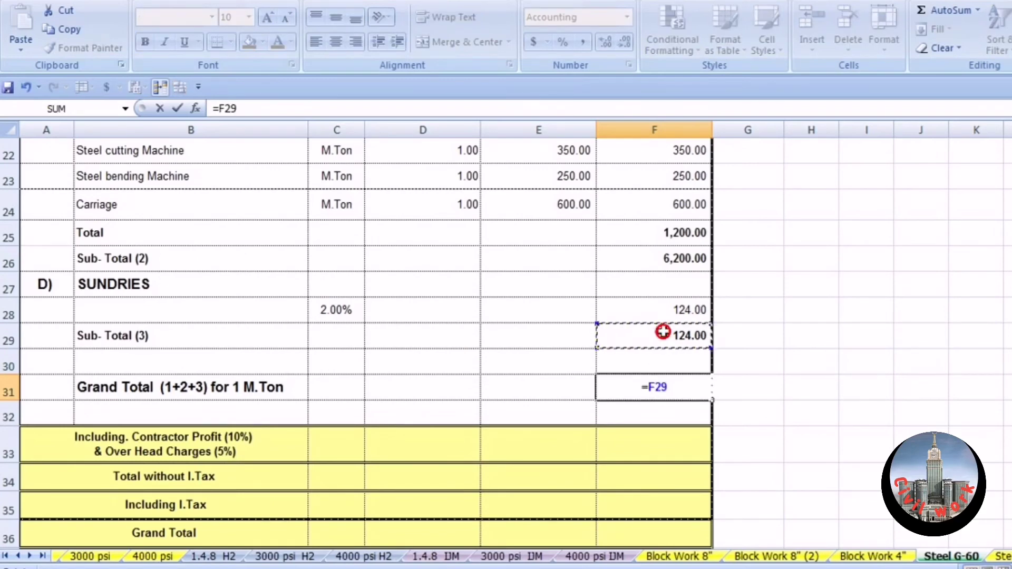
text(+)
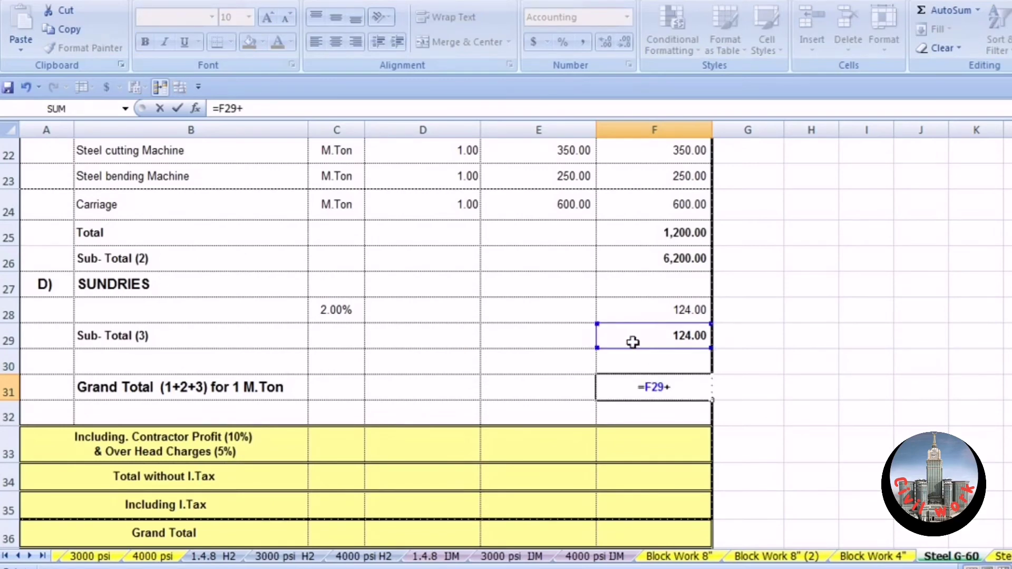
click(657, 258)
text(+)
scroll(706, 277, up, 3)
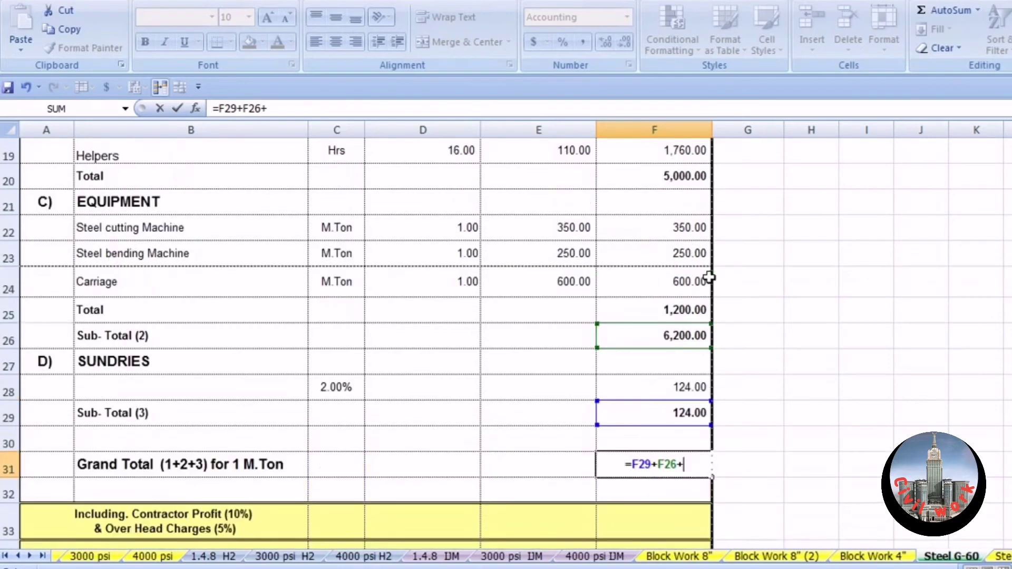
click(675, 174)
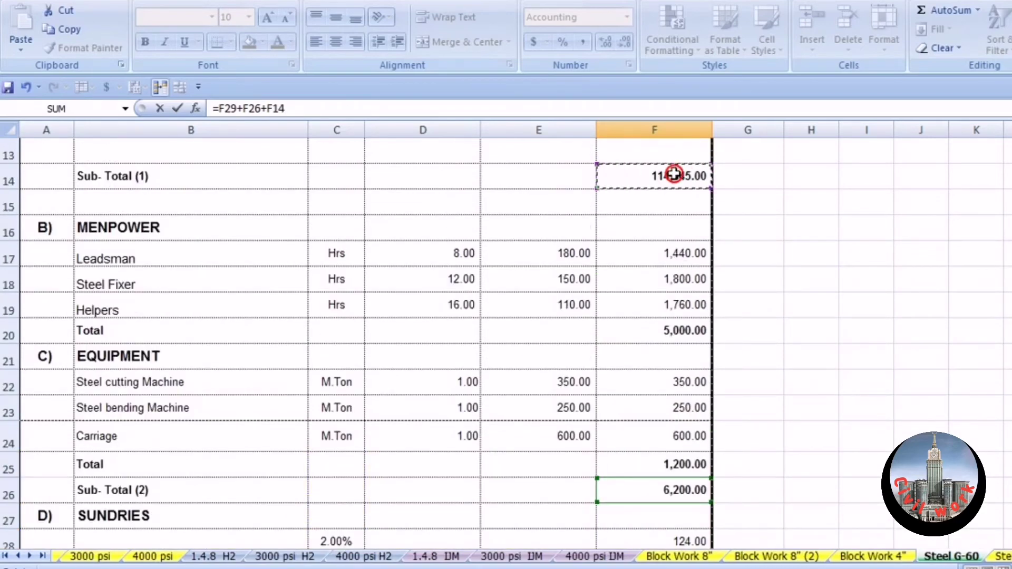
key(Return)
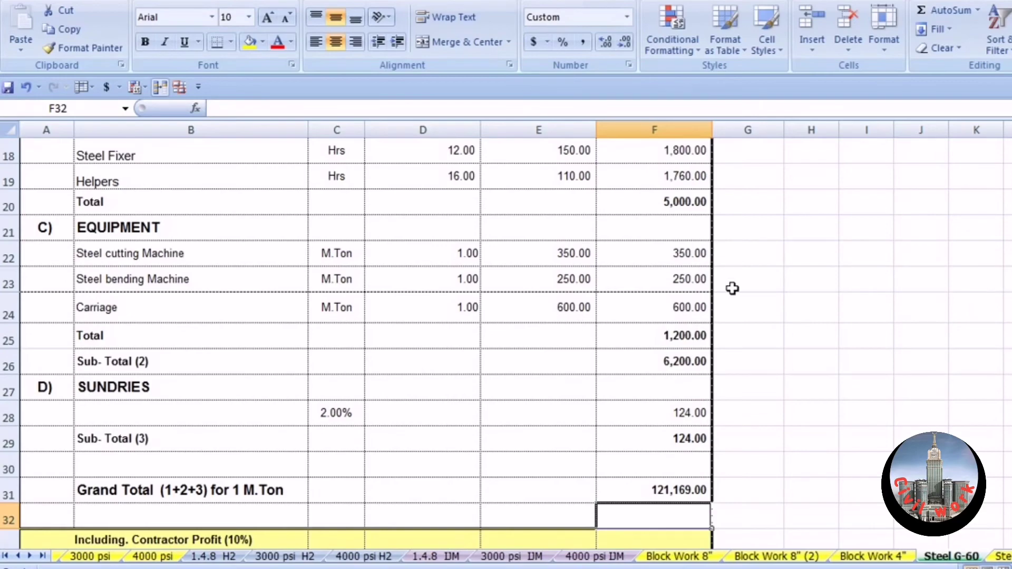
- Enter 15% as the combined contractor profit and overhead charges percentage in C33
scroll(638, 271, down, 2)
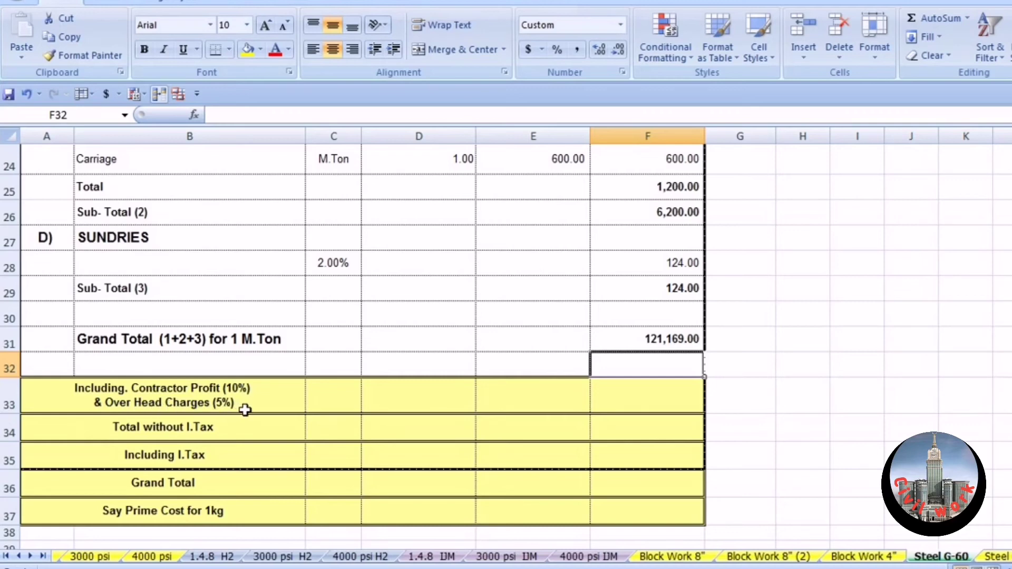
click(311, 400)
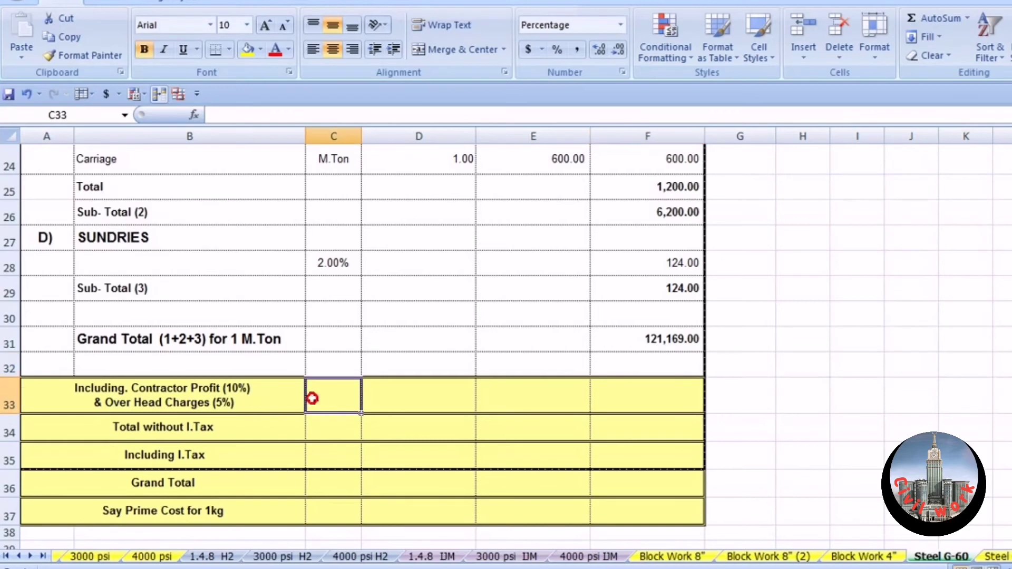
text(15)
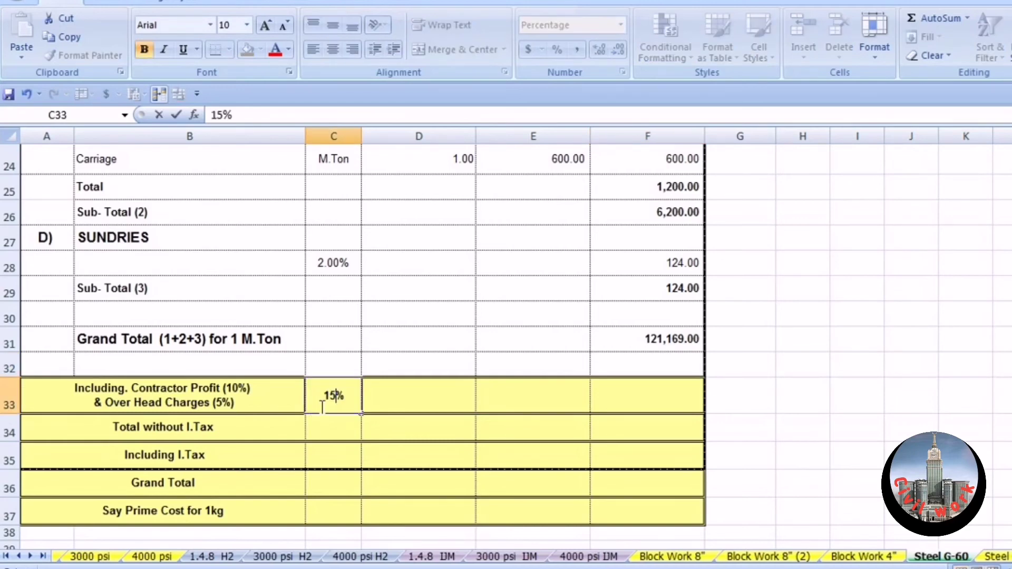
key(Return)
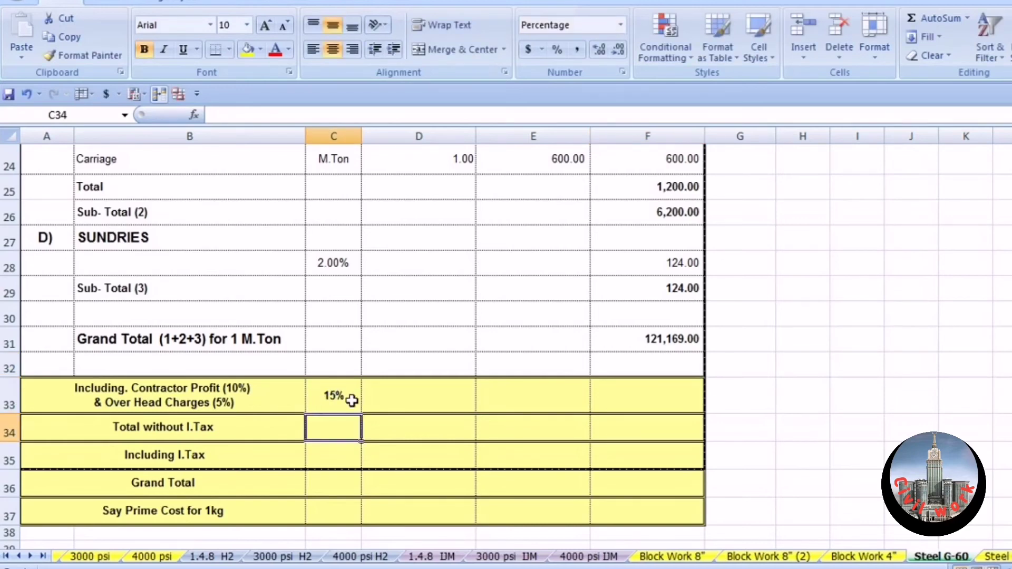
- Calculate the contractor profit and overhead amount in F33 as the 1 M.Ton grand total times the percentage with =F31*C33
click(673, 390)
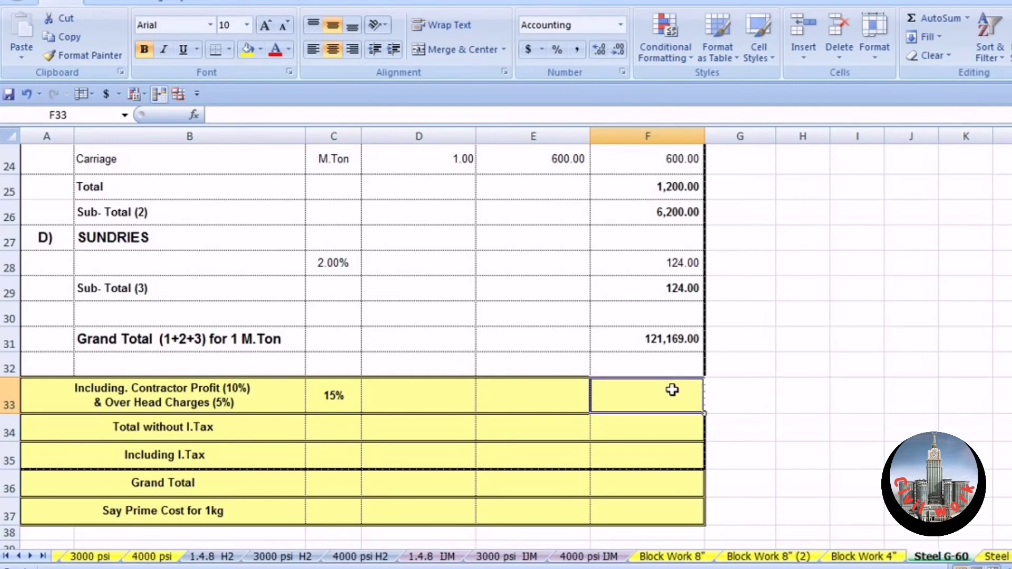
text(=)
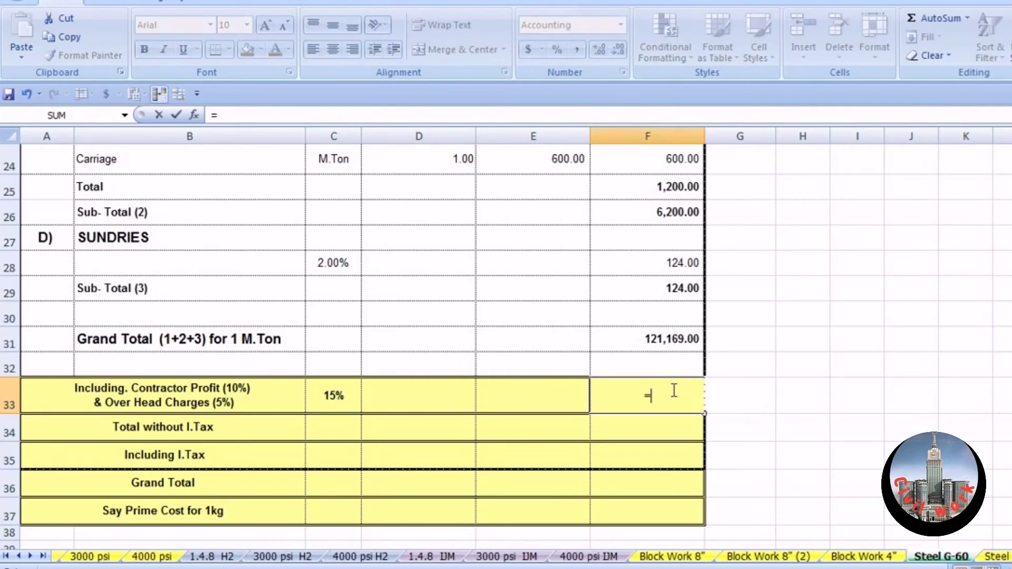
click(644, 339)
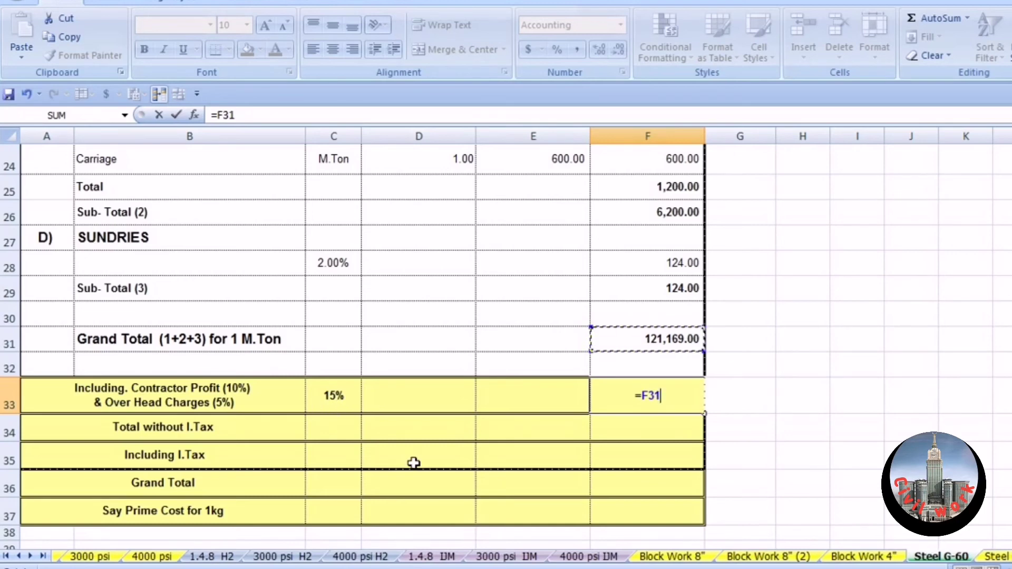
text(*)
click(355, 407)
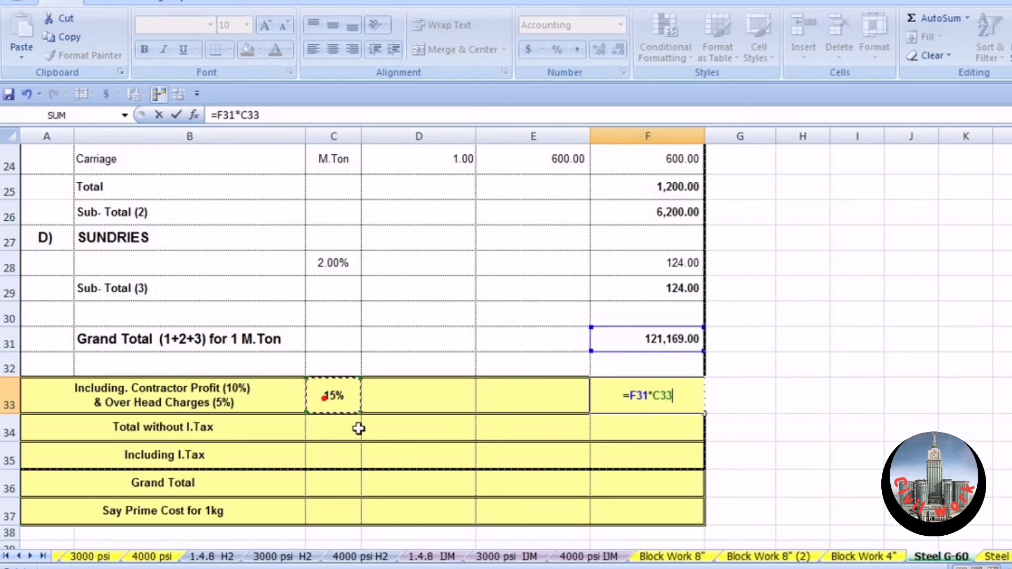
key(Return)
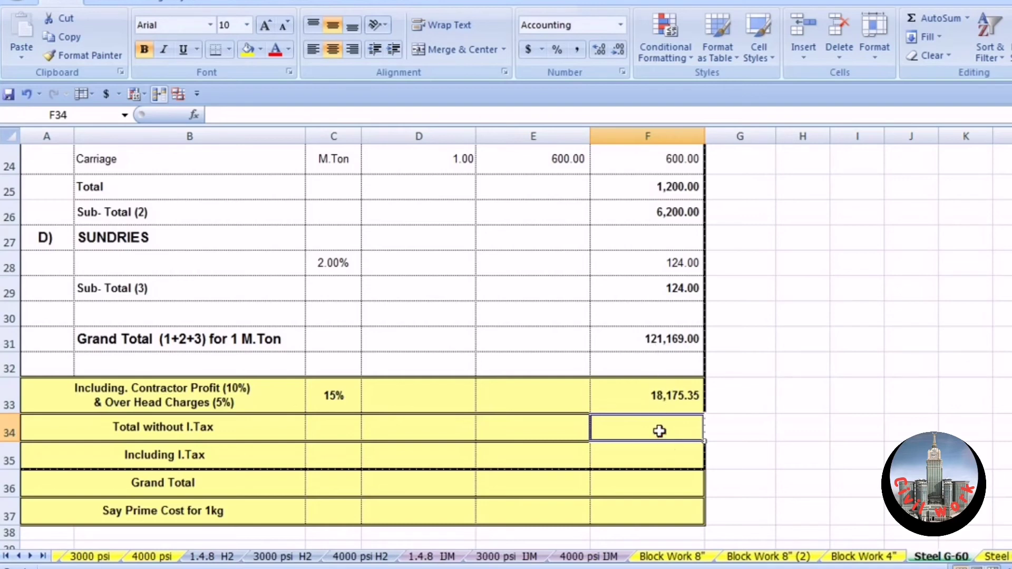
- Calculate Total without I.Tax in F34 by adding the profit and overhead amount to the 1 M.Ton grand total with =F33+F31
text(=)
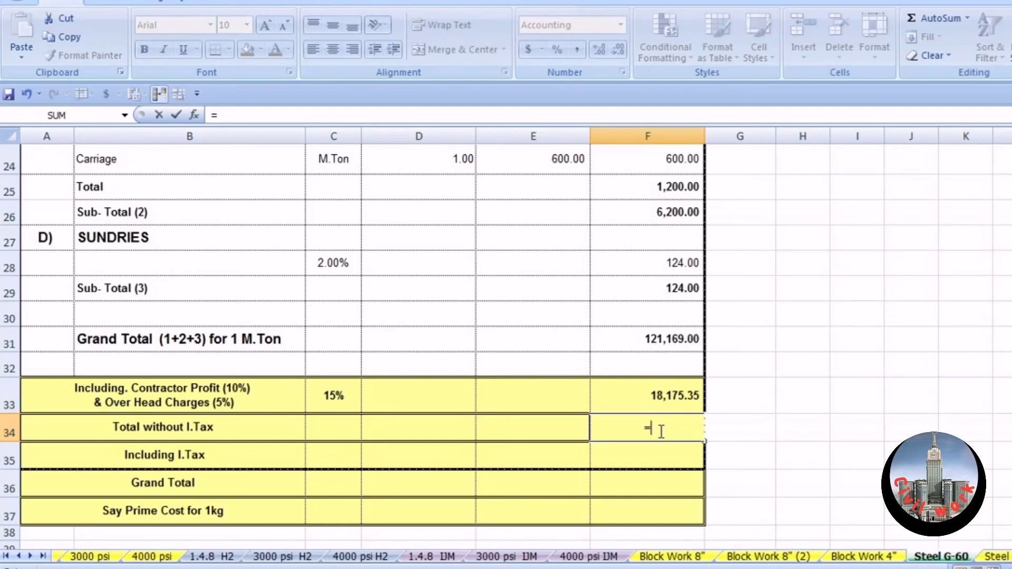
key(Up)
text(+)
key(Up)
key(Up)
key(Up)
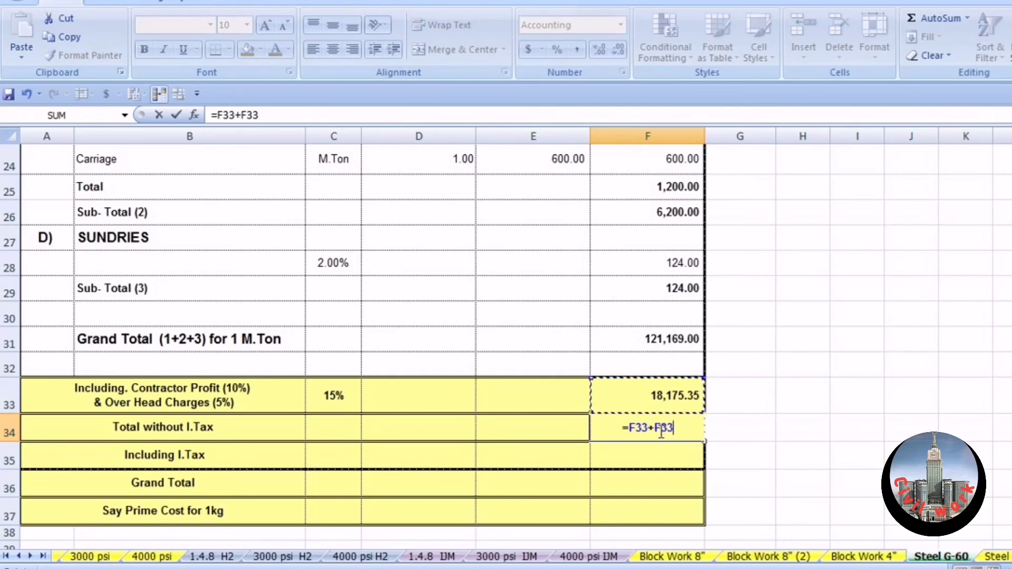
key(Return)
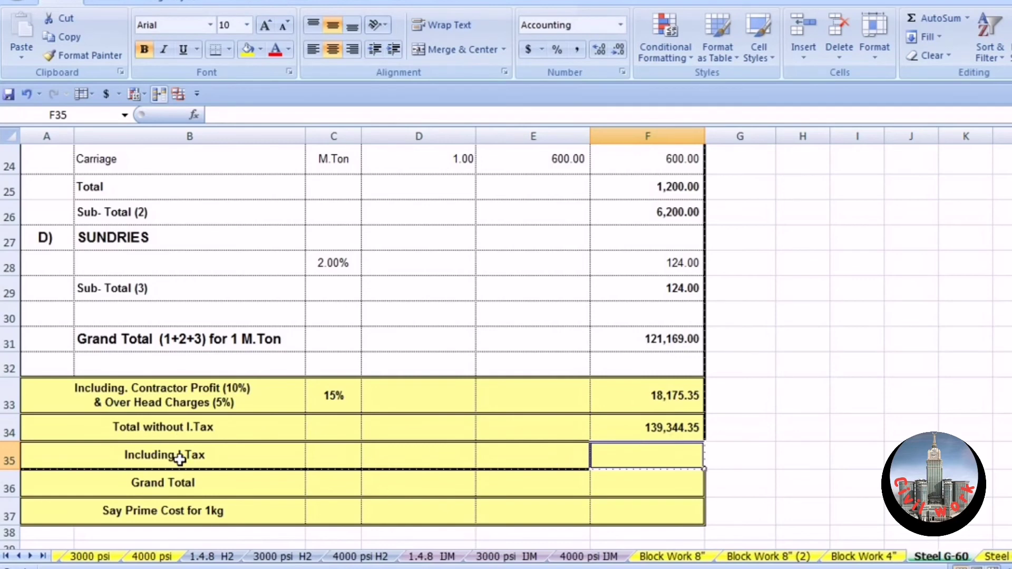
- Enter 7.5% as the income tax percentage in C35
click(320, 459)
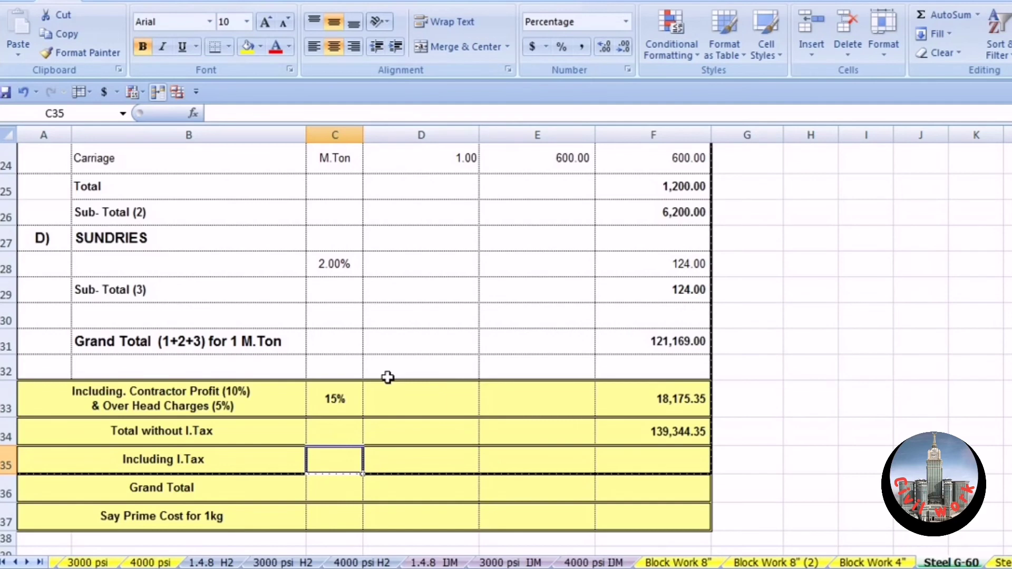
text(7.5)
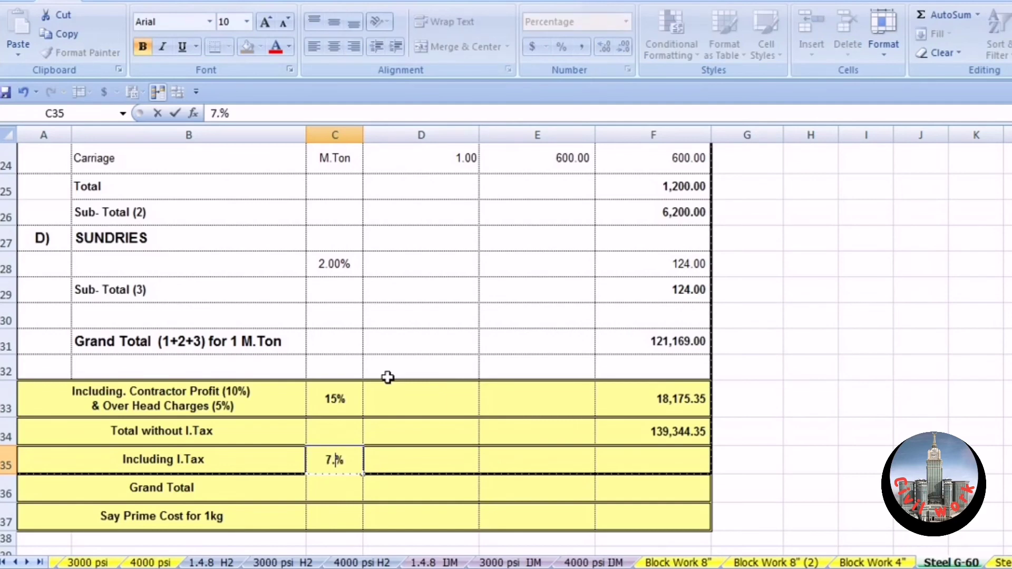
key(Return)
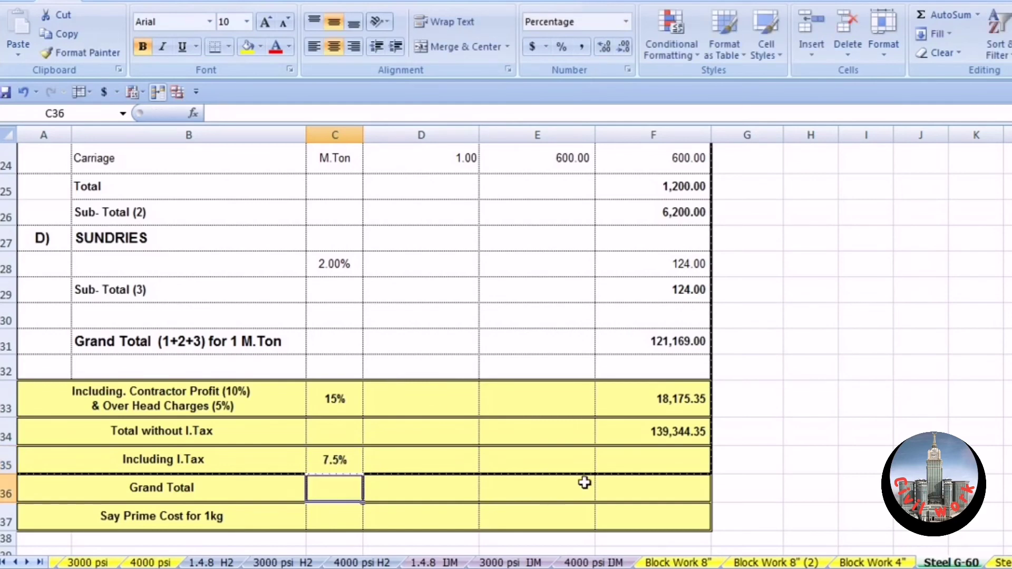
- Calculate the I.Tax amount in F35 as the total without tax times the tax percentage with =F34*C35
click(663, 466)
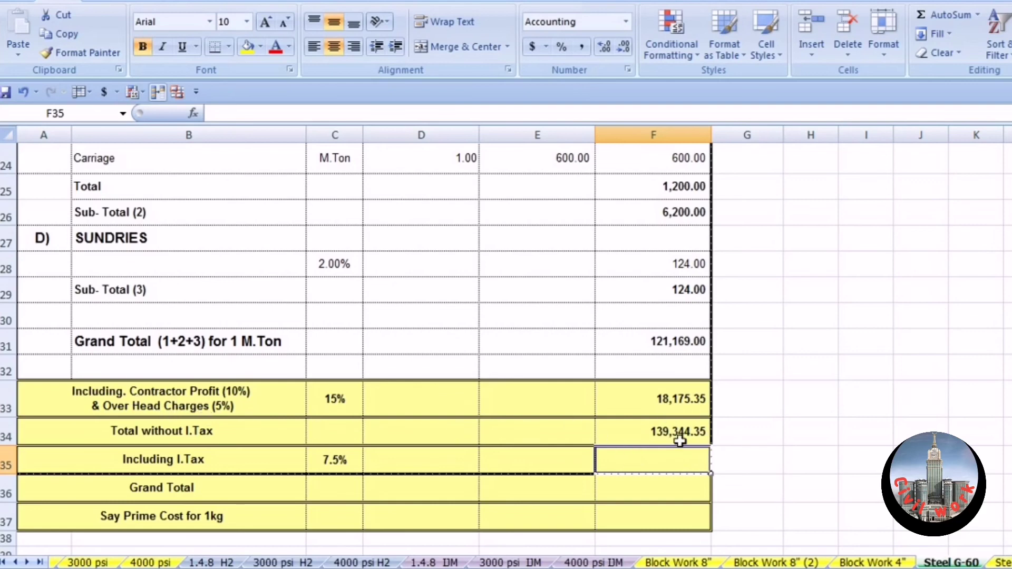
click(670, 458)
text(=)
key(Up)
text(*)
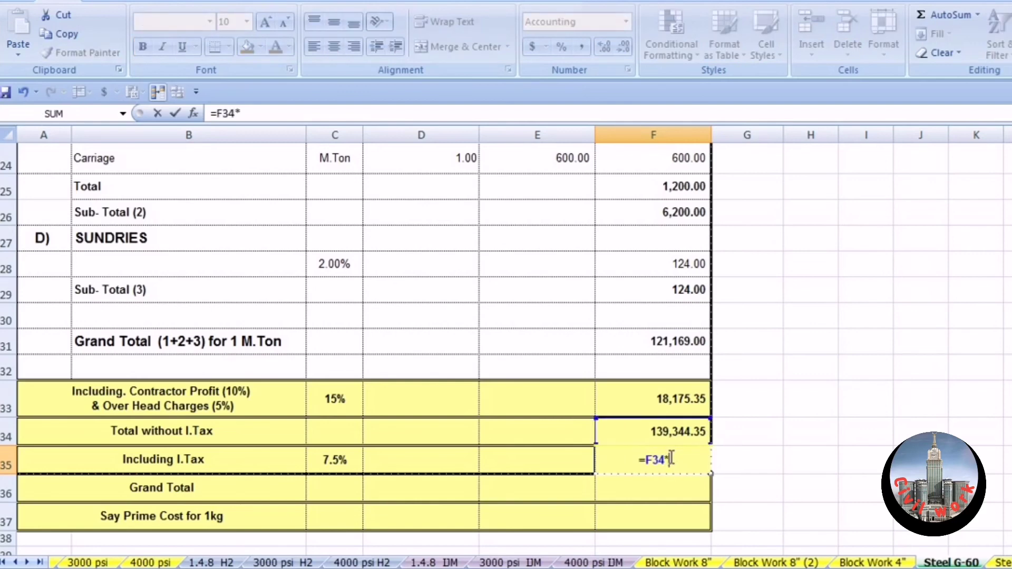
click(333, 460)
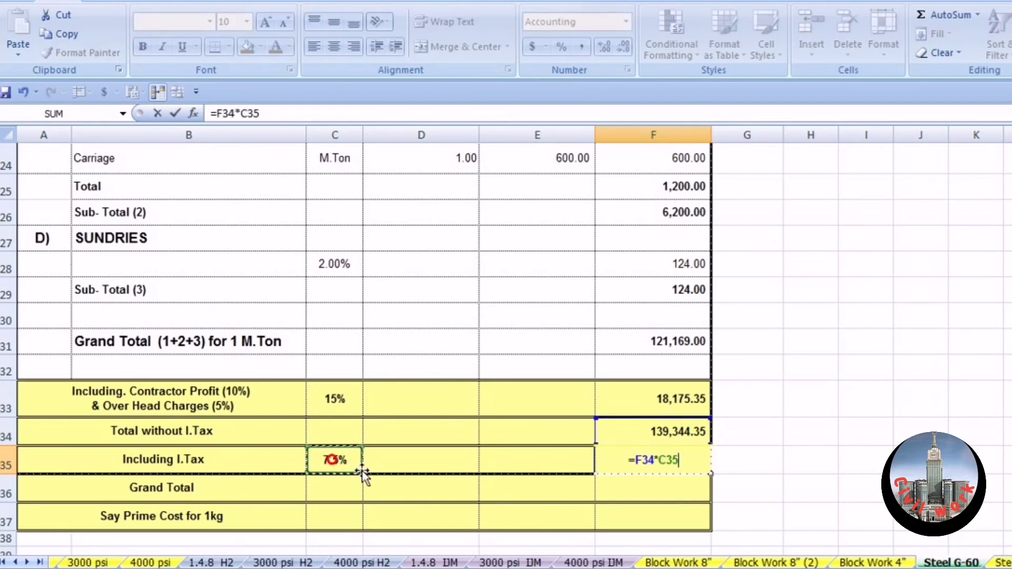
key(Return)
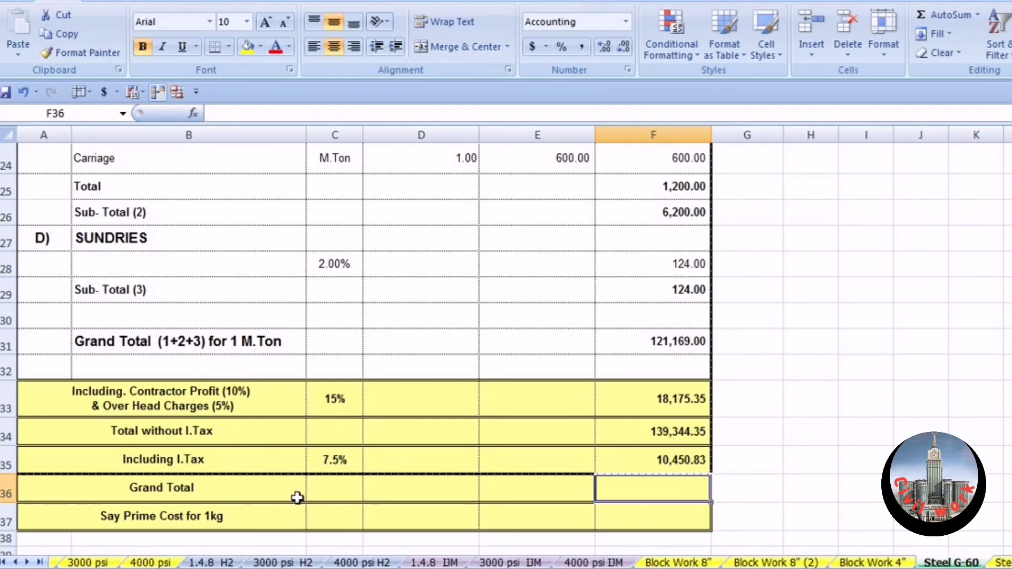
- Calculate the final Grand Total in F36 by adding the tax amount and the total without tax with =F35+F34
click(655, 495)
text(=)
key(Up)
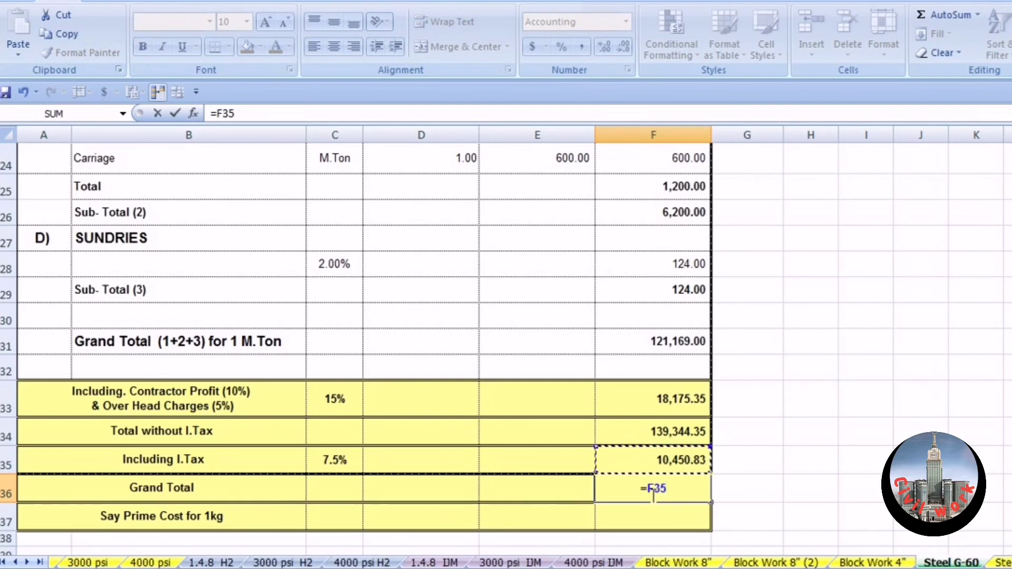
text(+)
key(Up)
key(Up)
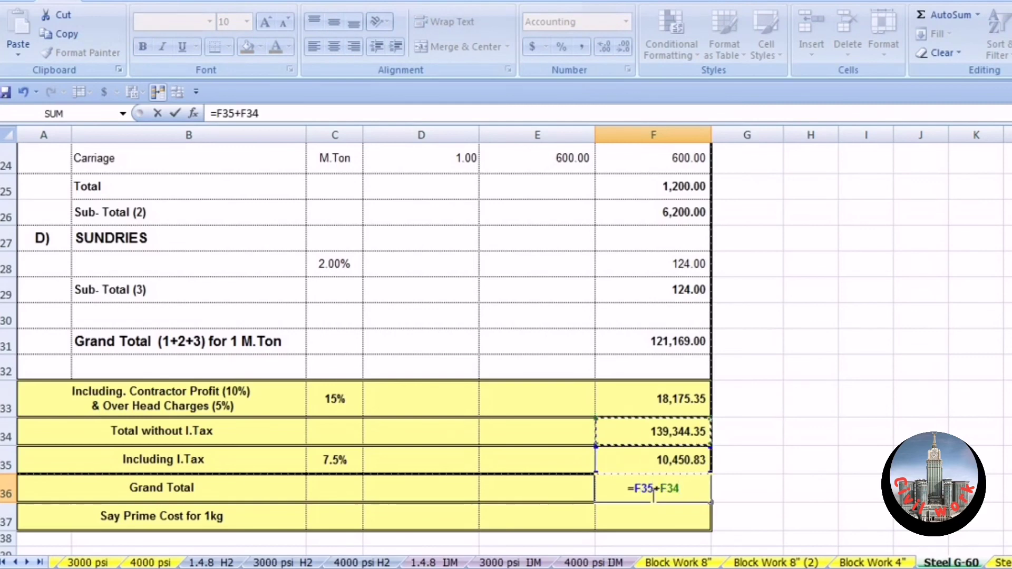
key(Return)
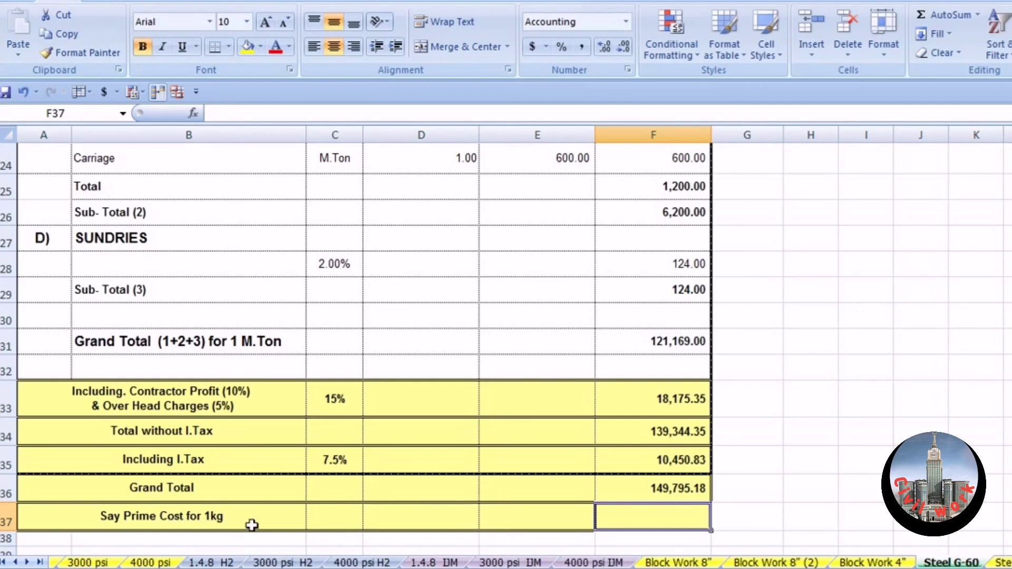
- Calculate the prime cost for 1 kg in F37 by dividing the final Grand Total by 1000 with =F36/1000
double_click(626, 521)
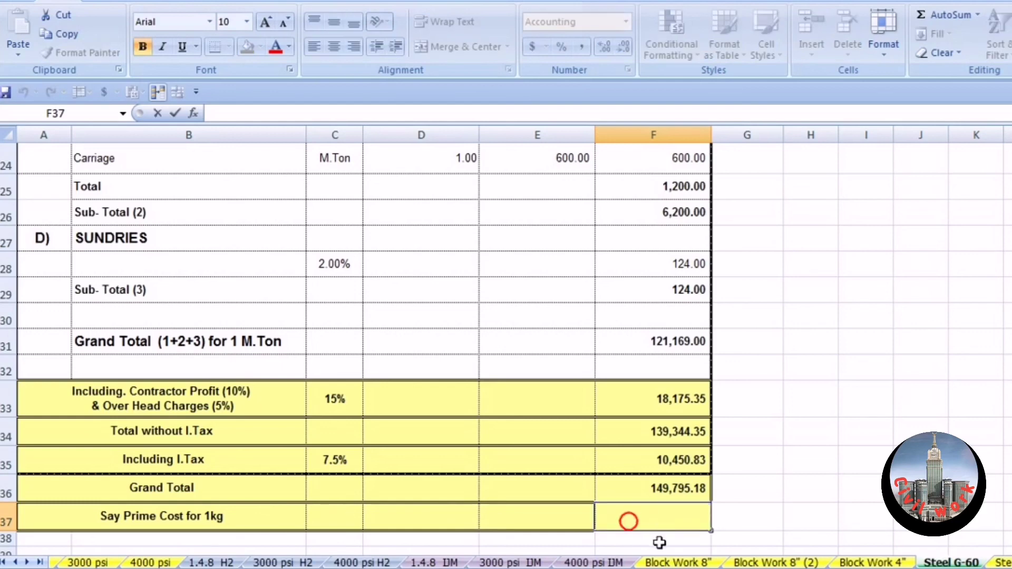
text(=)
key(Up)
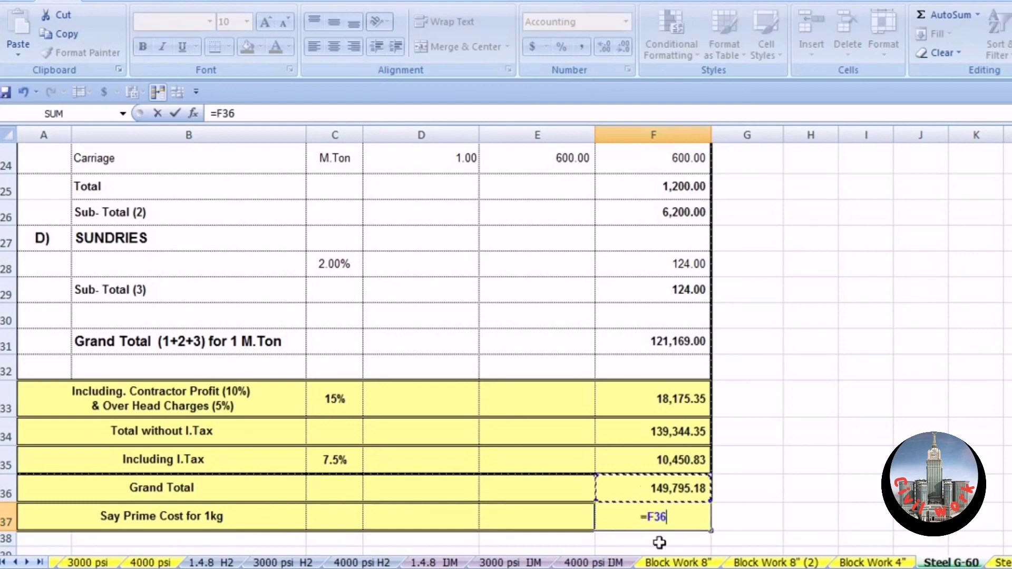
text(/1000)
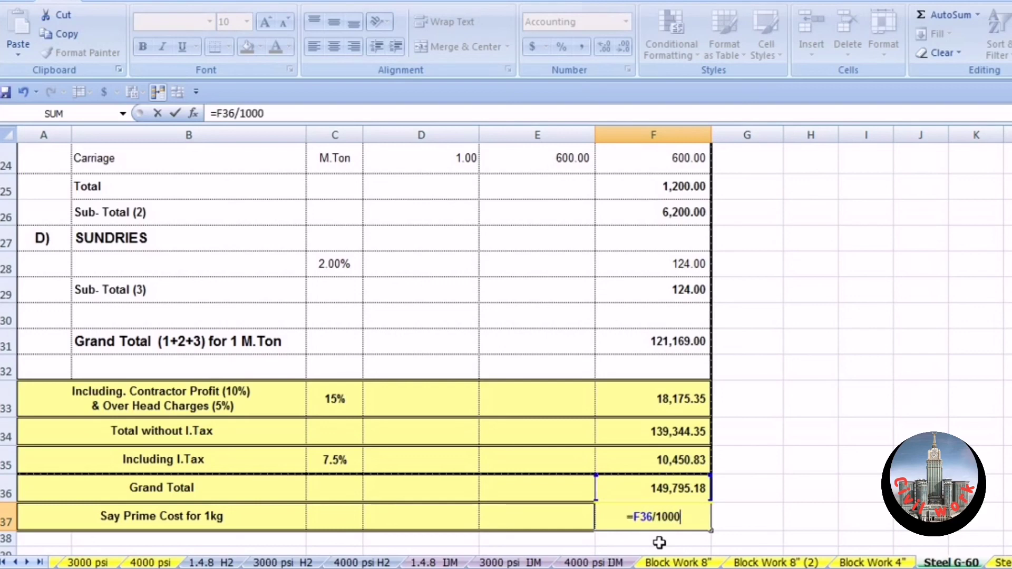
key(Return)
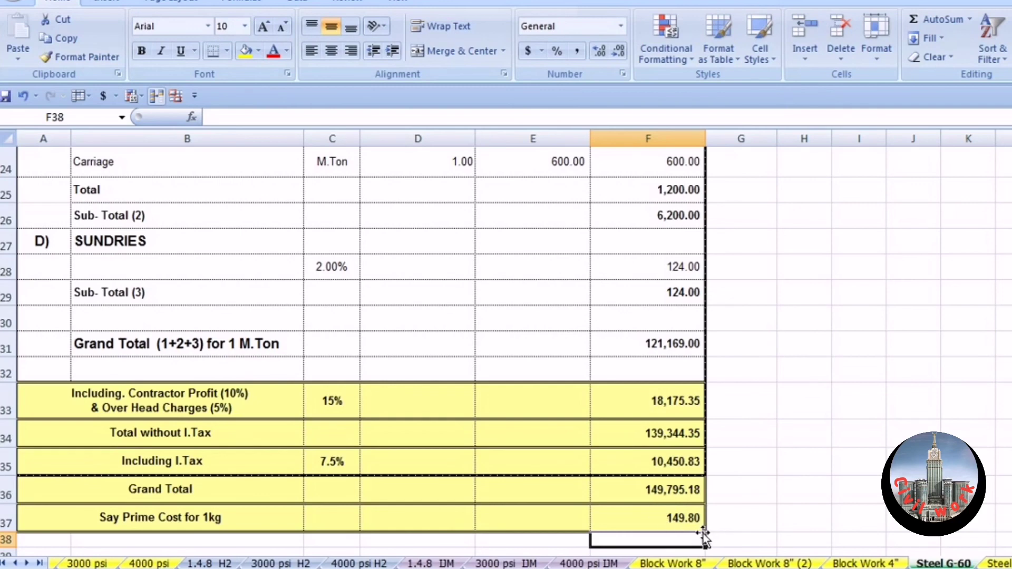
- Extend the Grand Total label in A36 to read "Grand Total for 1 M.Ton"
double_click(197, 492)
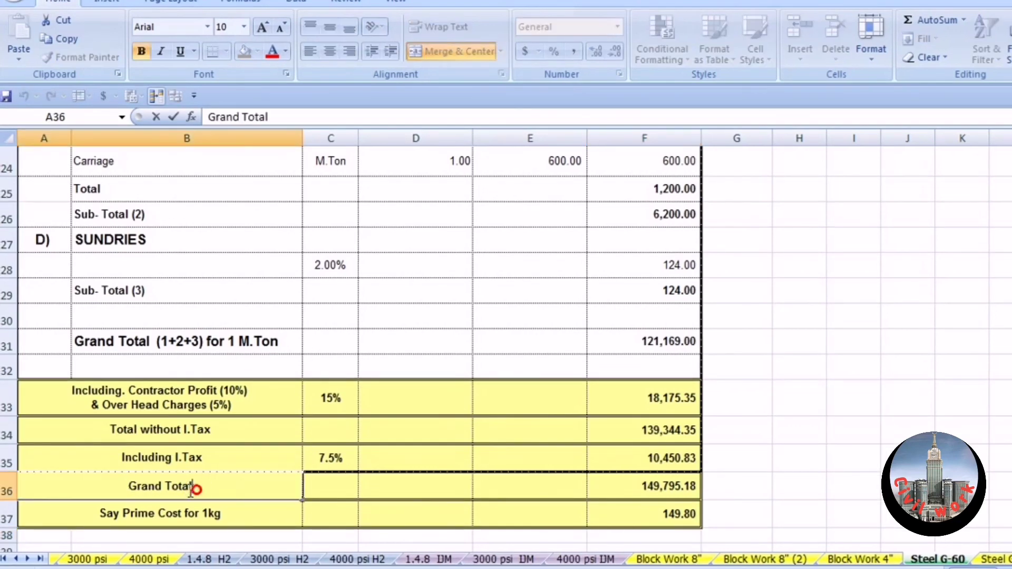
text(for)
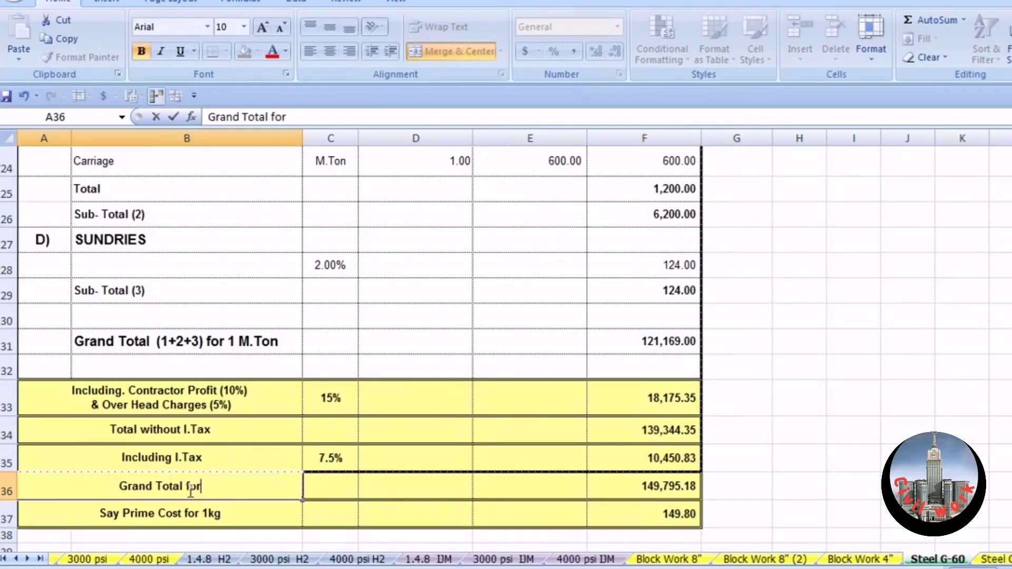
text( 1)
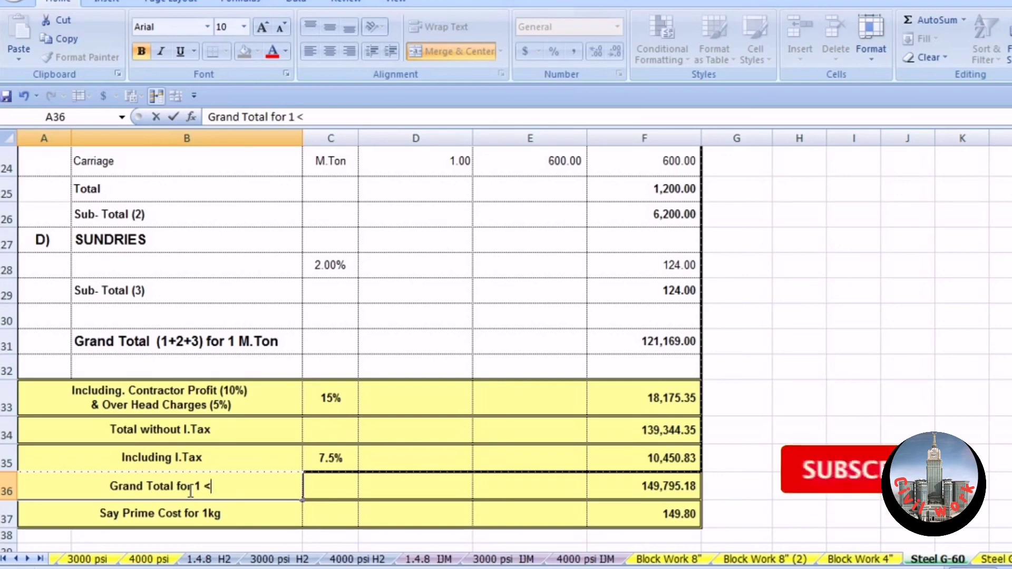
text( M.)
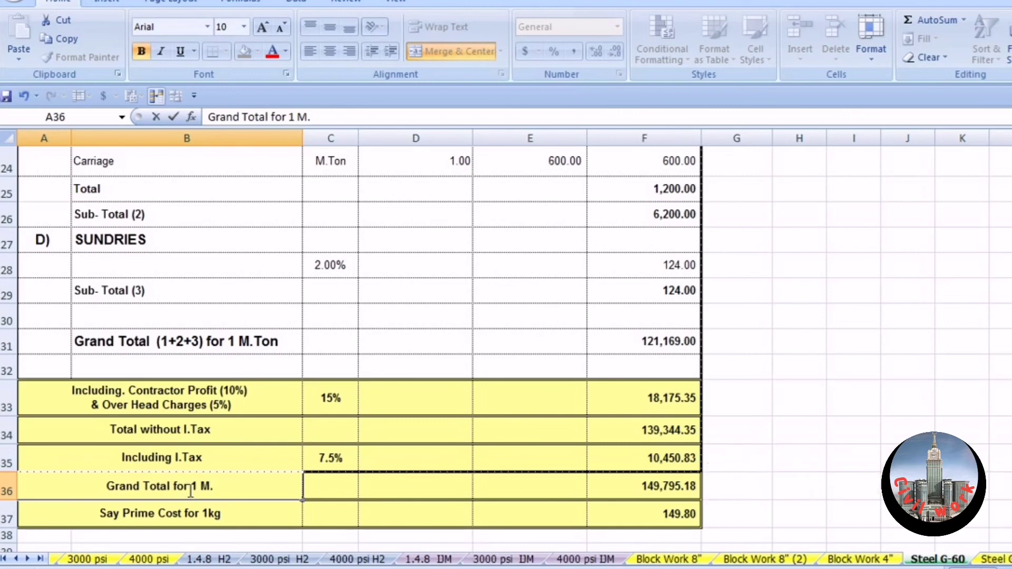
text(T)
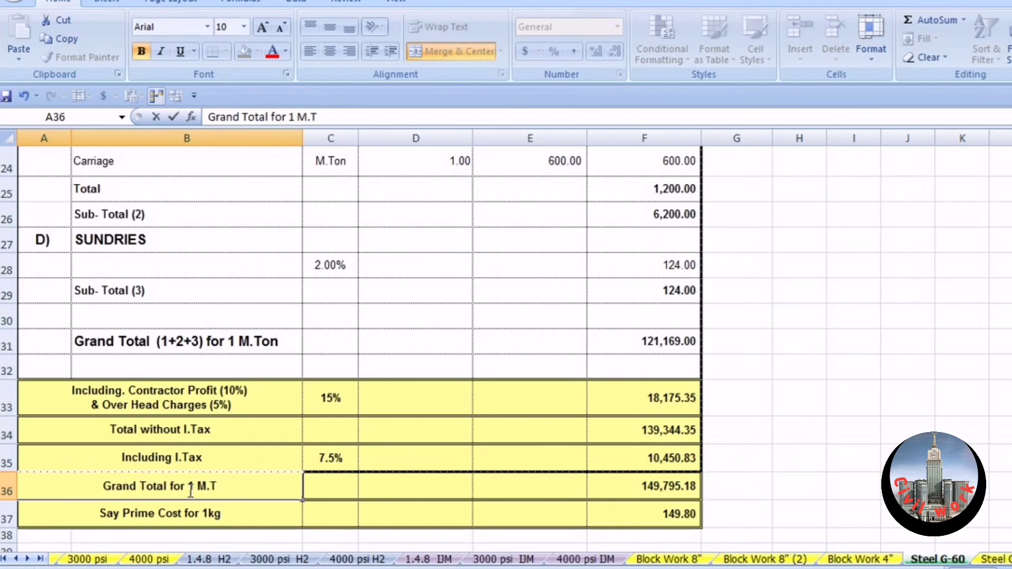
text(on)
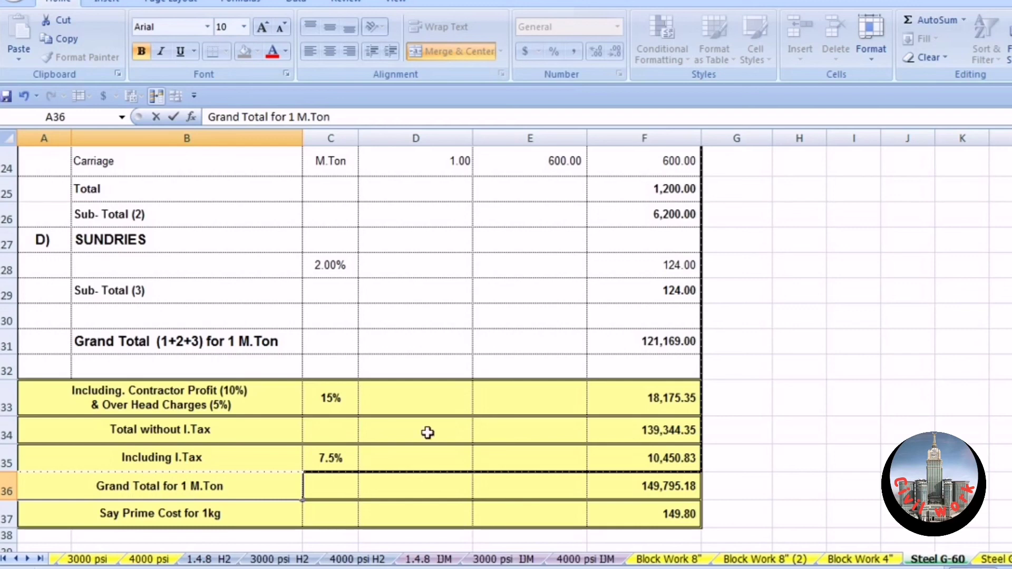
click(751, 439)
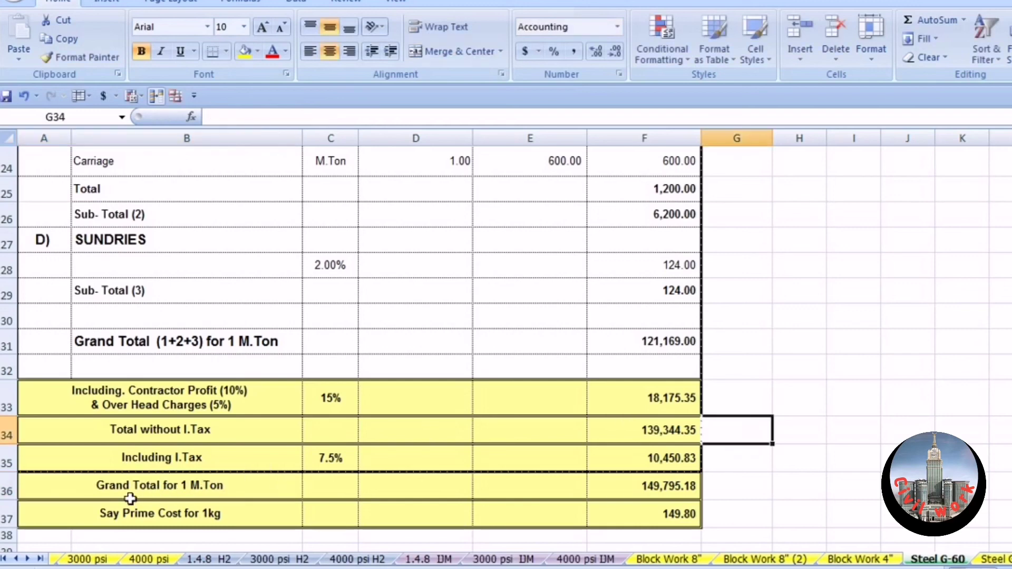